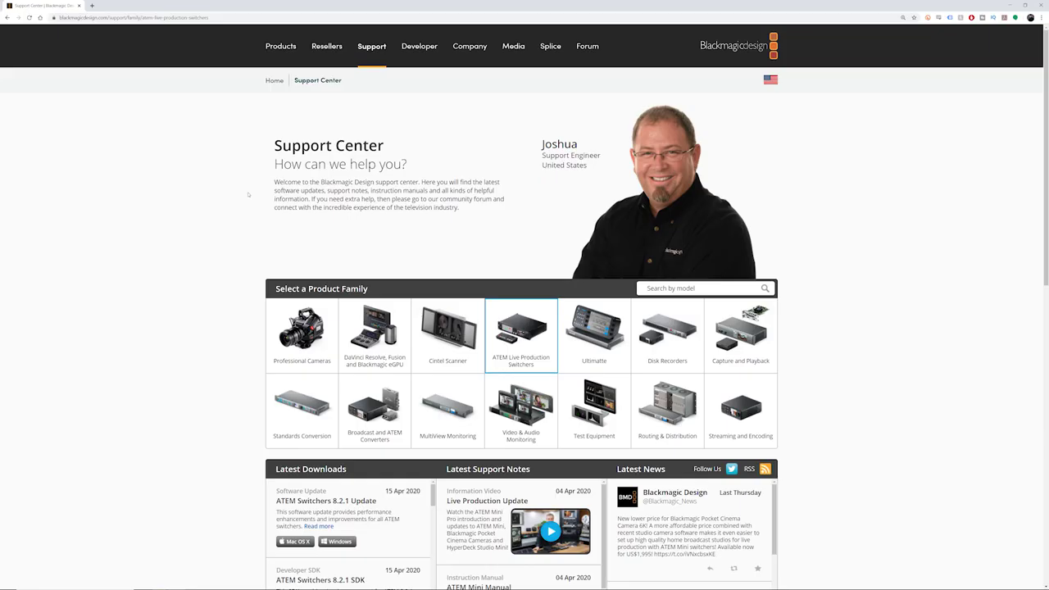
Visit the Blackmagic support page, check the ATEM Mini in ATEM Setup, and view the video standard settings in ATEM Software Control.
scroll(249, 195, down, 3)
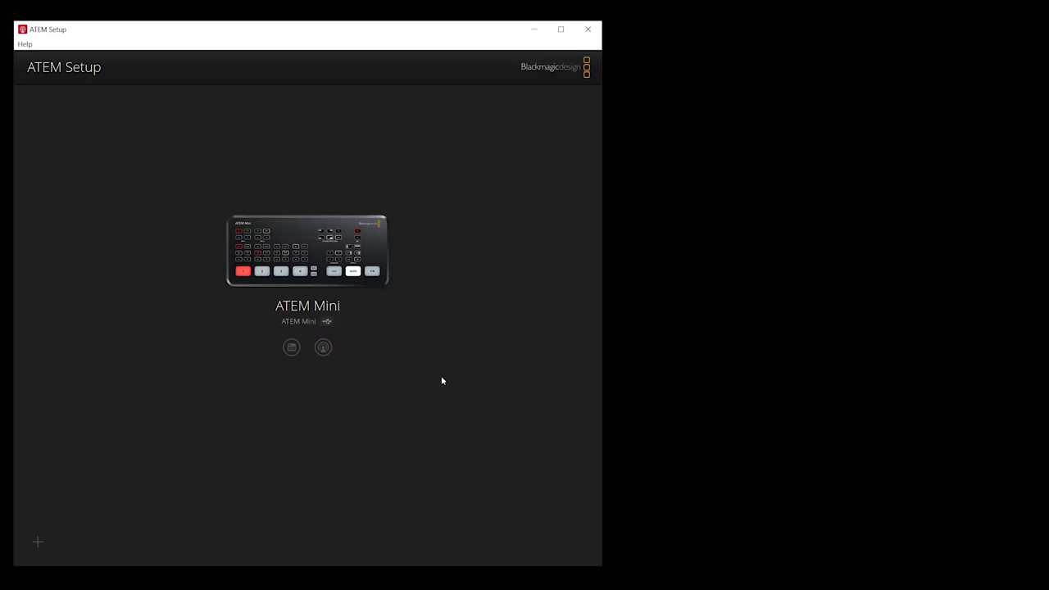
click(324, 348)
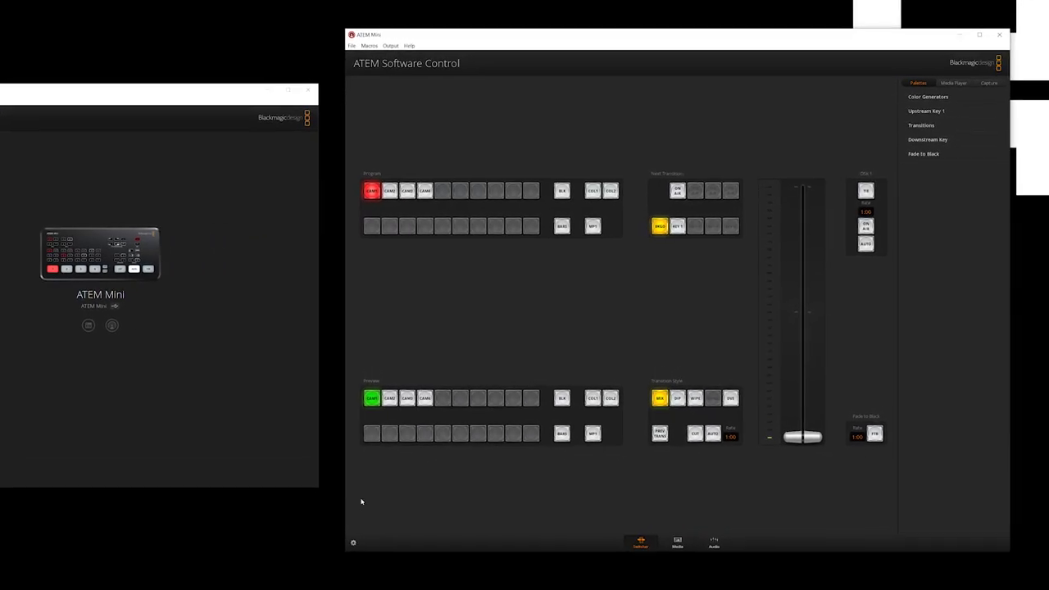
click(300, 561)
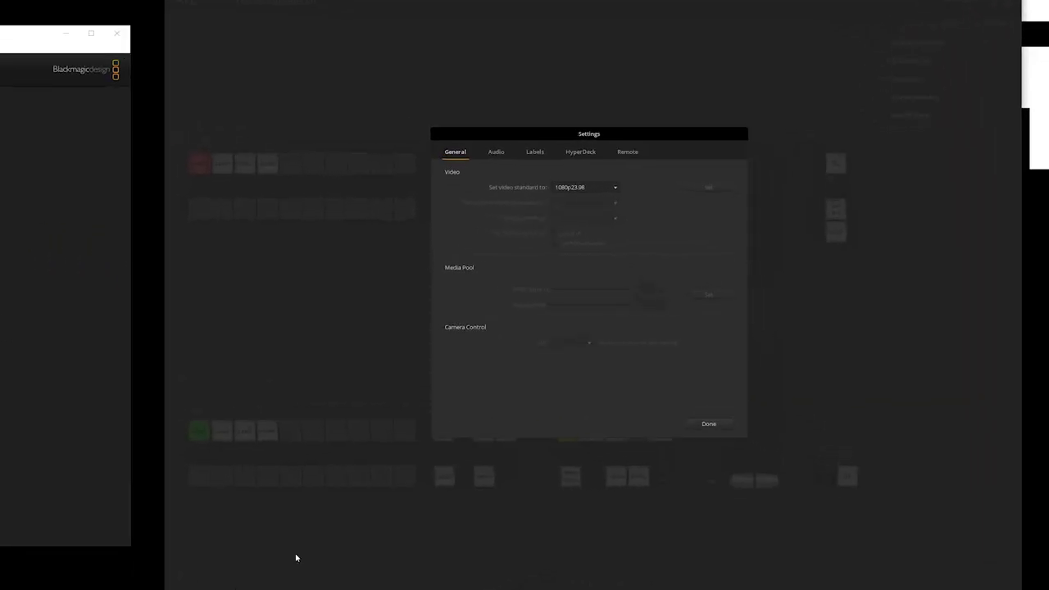
click(571, 164)
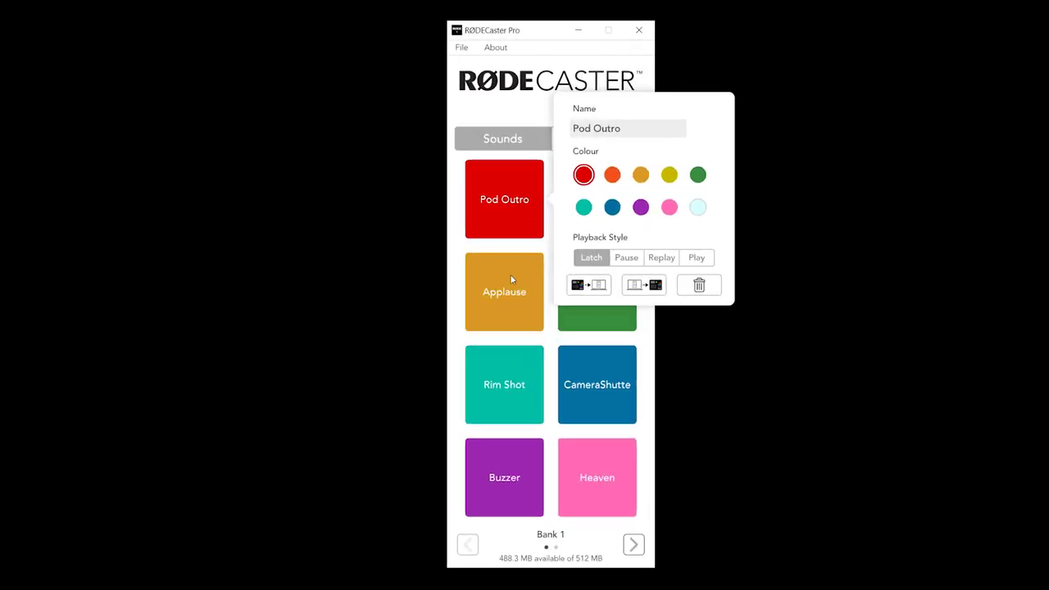
Switch to RØDECaster Pro and inspect the settings of the Applause pad and other sound pads in Bank 1.
click(505, 305)
click(505, 305)
click(609, 421)
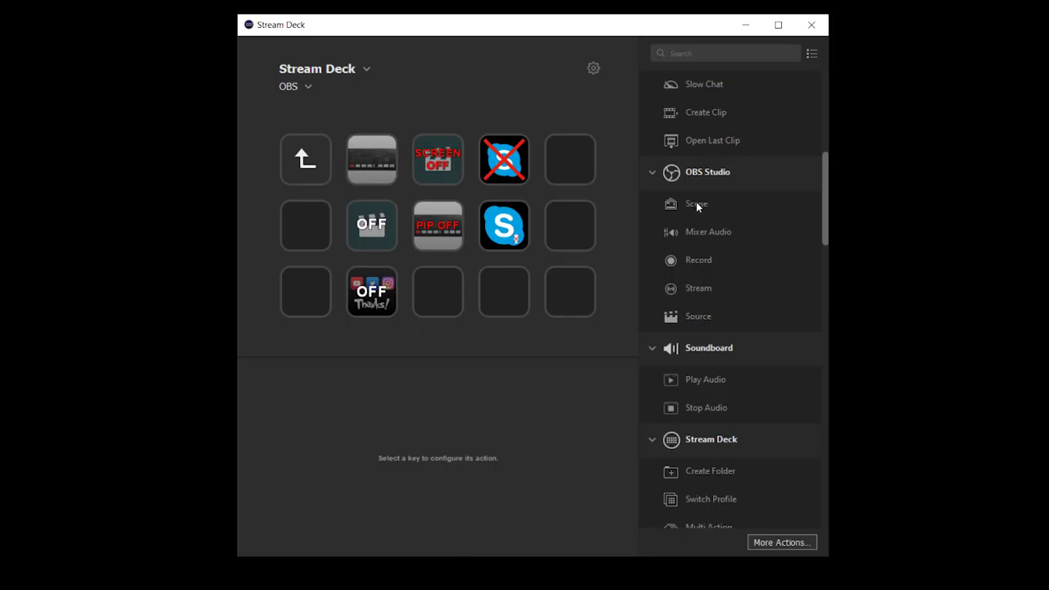
Switch to Stream Deck and assign an OBS Studio Scene action to the empty key at the end of the first row.
drag(695, 203, 573, 162)
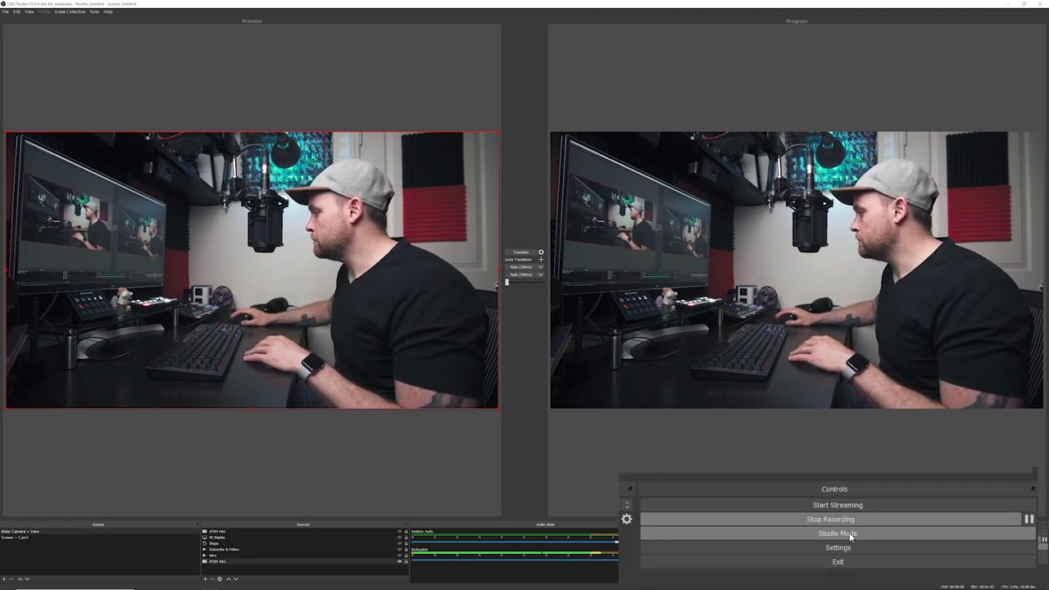
Switch to OBS Studio, turn off Studio Mode, and open the Settings window enlarged over the preview.
click(851, 533)
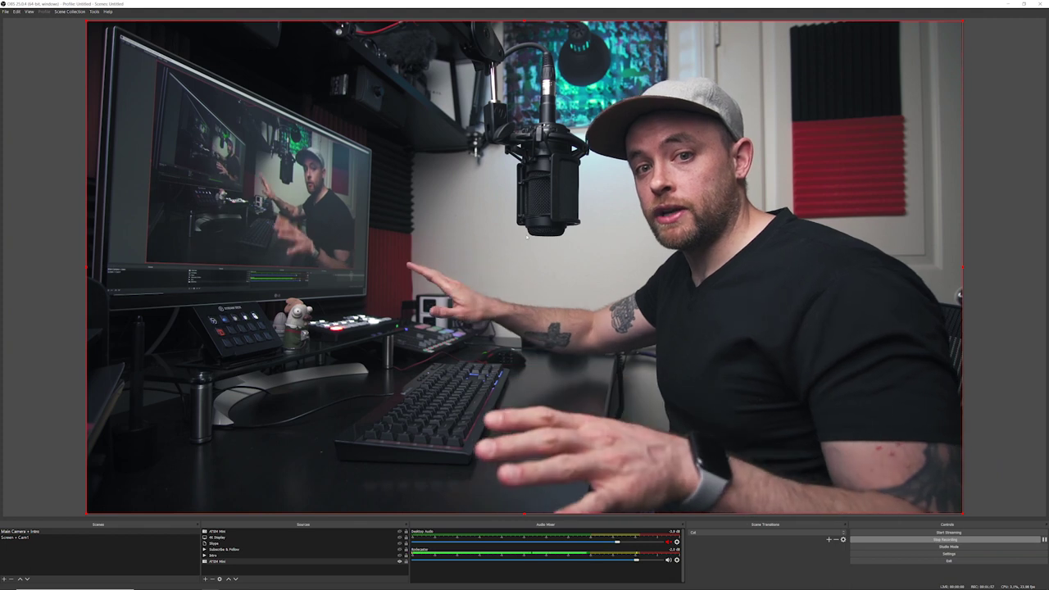
click(948, 555)
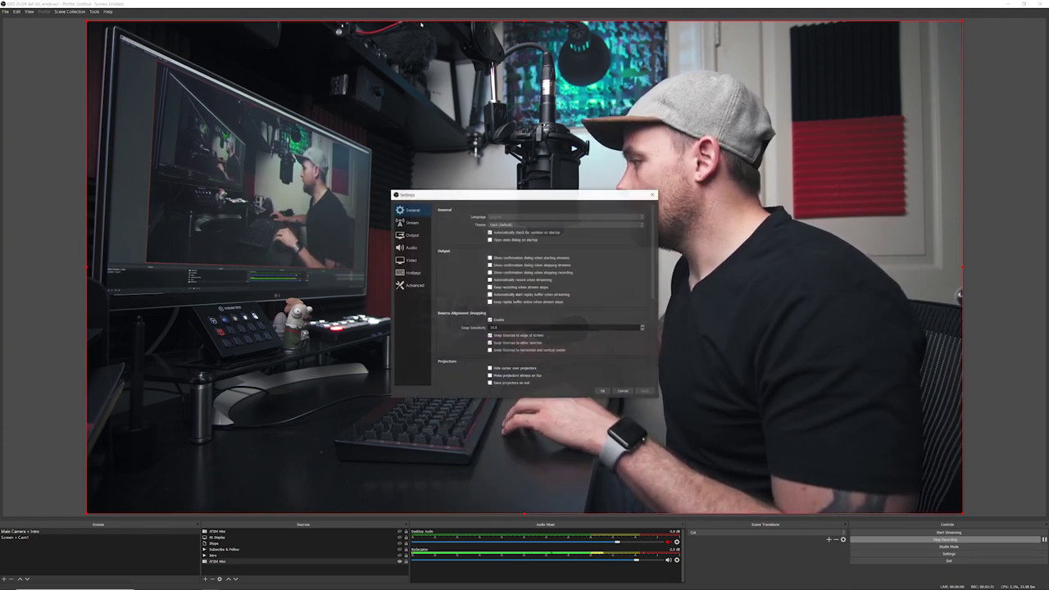
drag(482, 196, 188, 36)
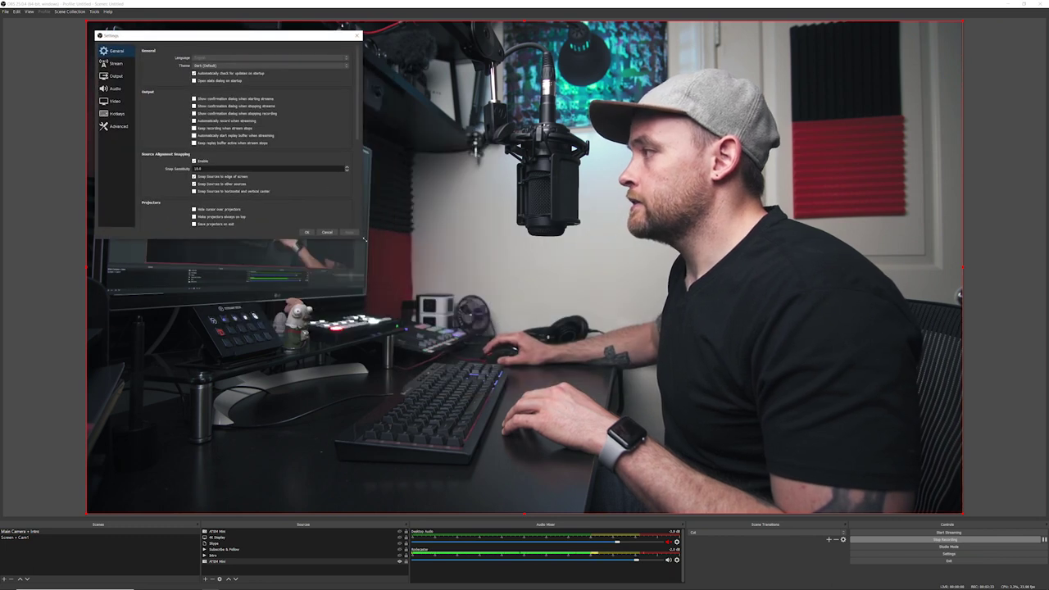
drag(364, 242, 533, 494)
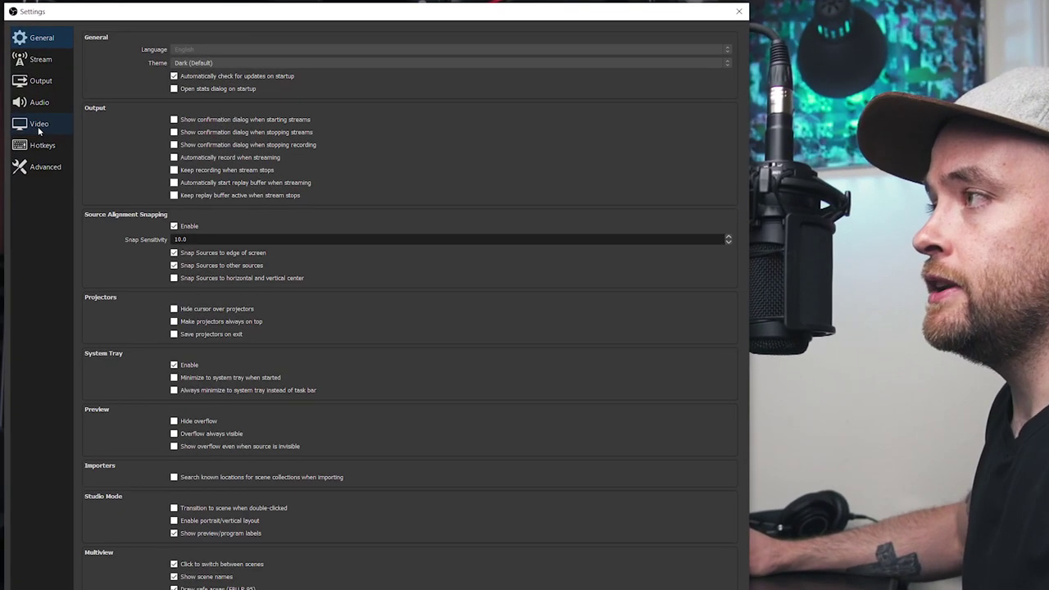
Review the Video, Audio and Stream settings, including the choice of streaming service.
click(37, 127)
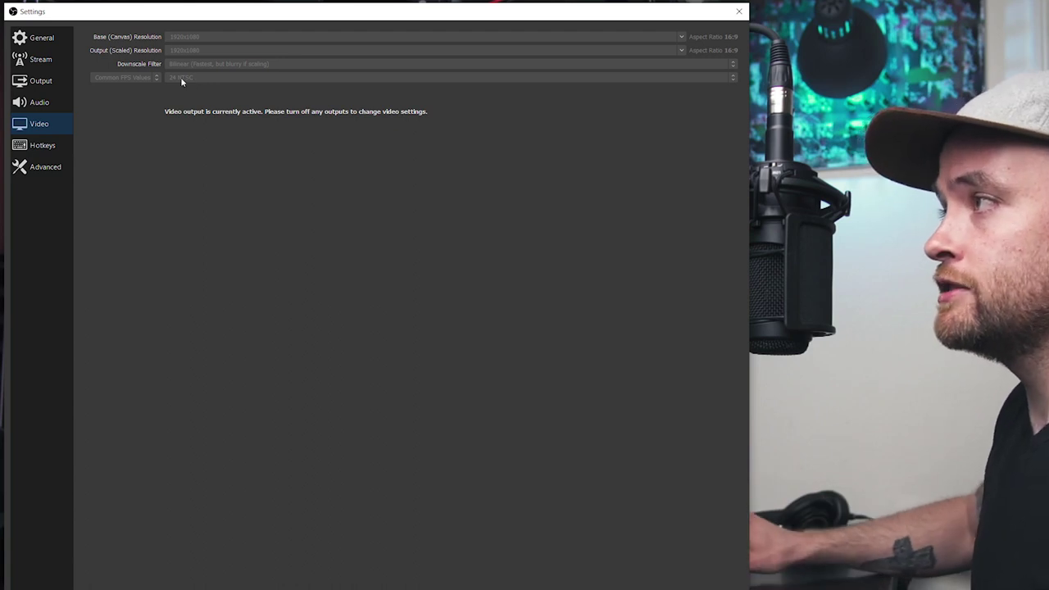
click(39, 102)
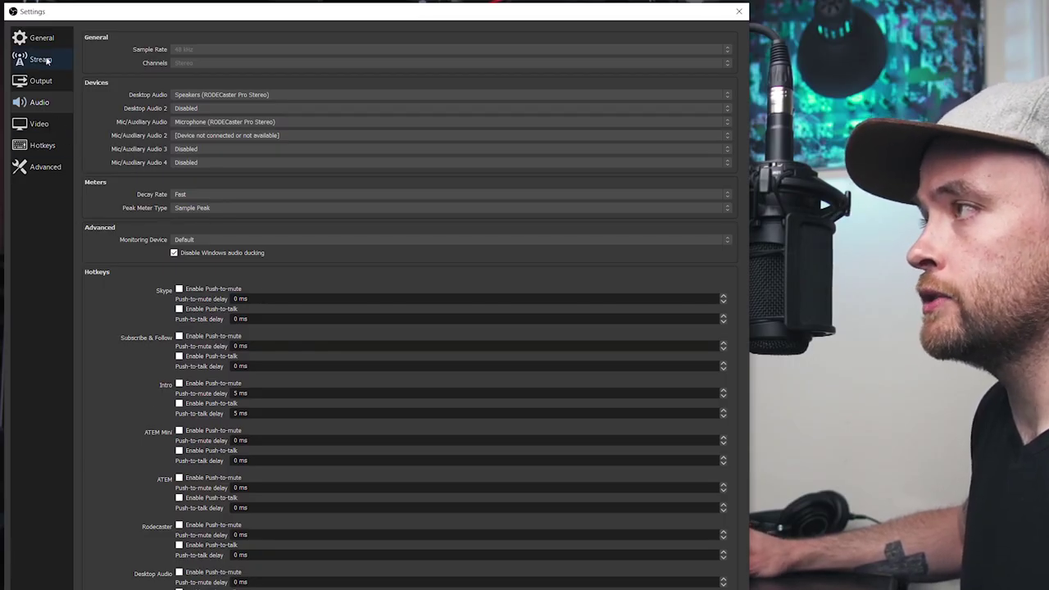
click(47, 60)
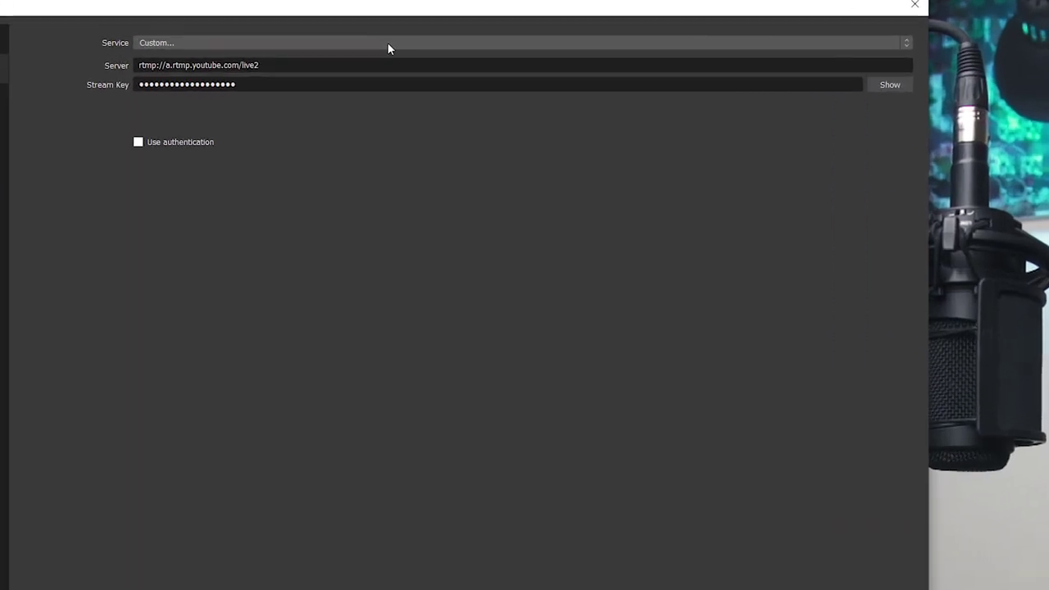
click(352, 42)
click(397, 45)
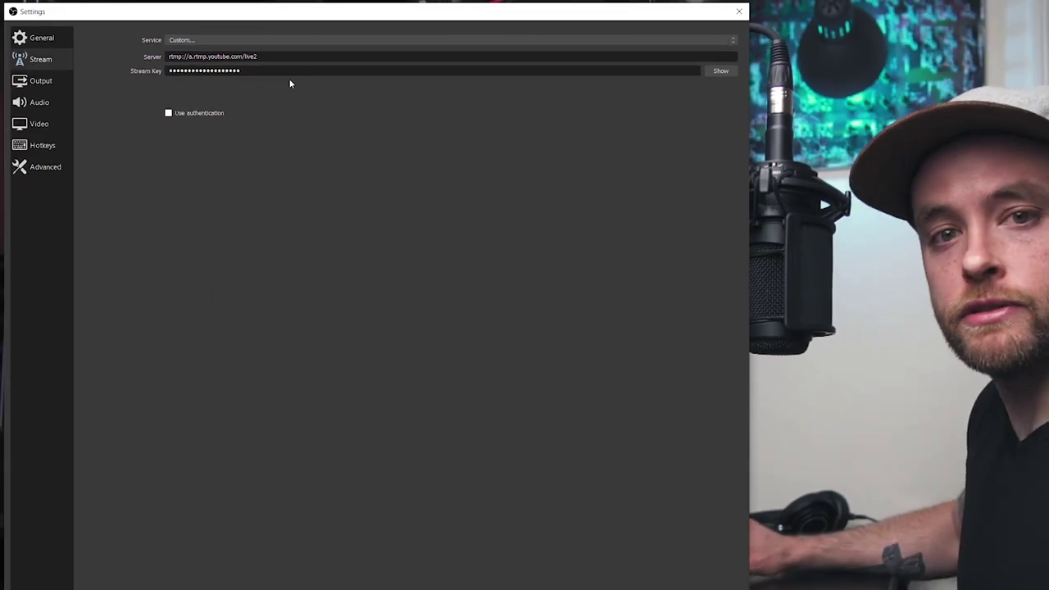
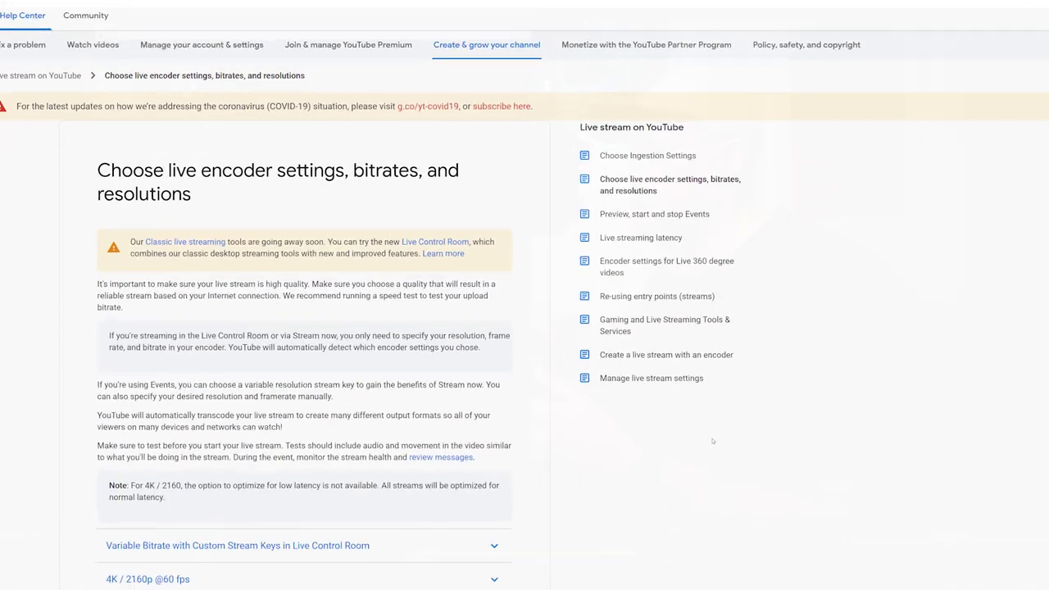
Look up YouTube's recommended 1080p live encoder settings in the browser and read the definition of keyframe interval.
scroll(665, 462, down, 10)
click(358, 246)
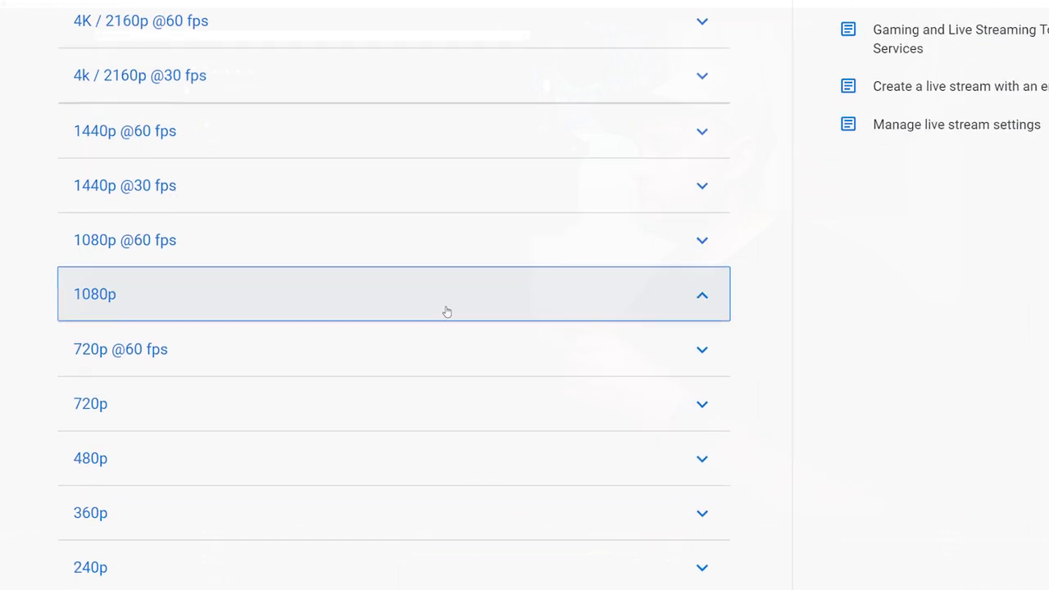
drag(333, 359, 309, 359)
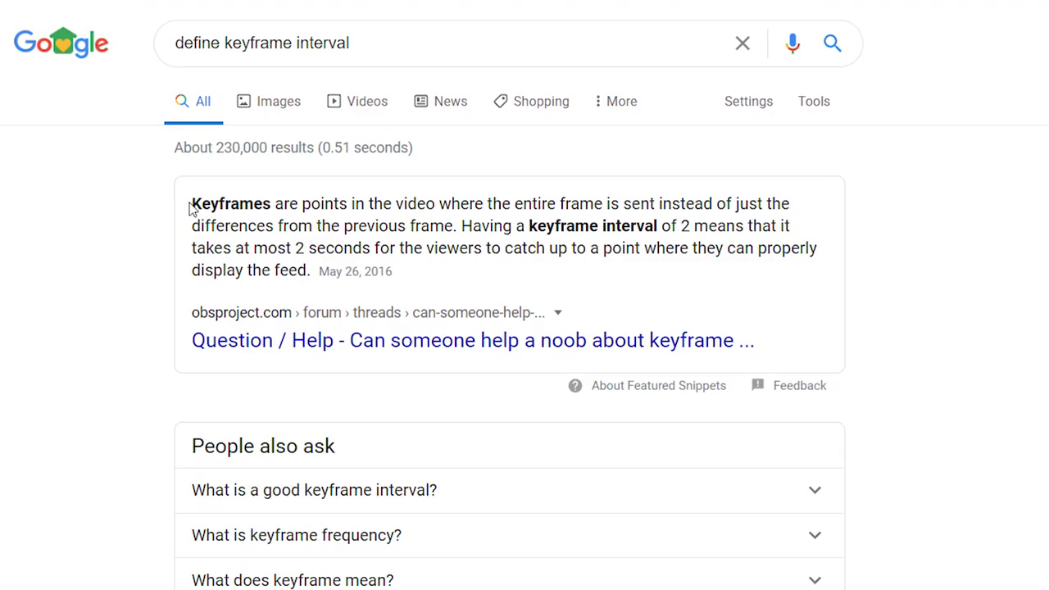
drag(192, 205, 309, 270)
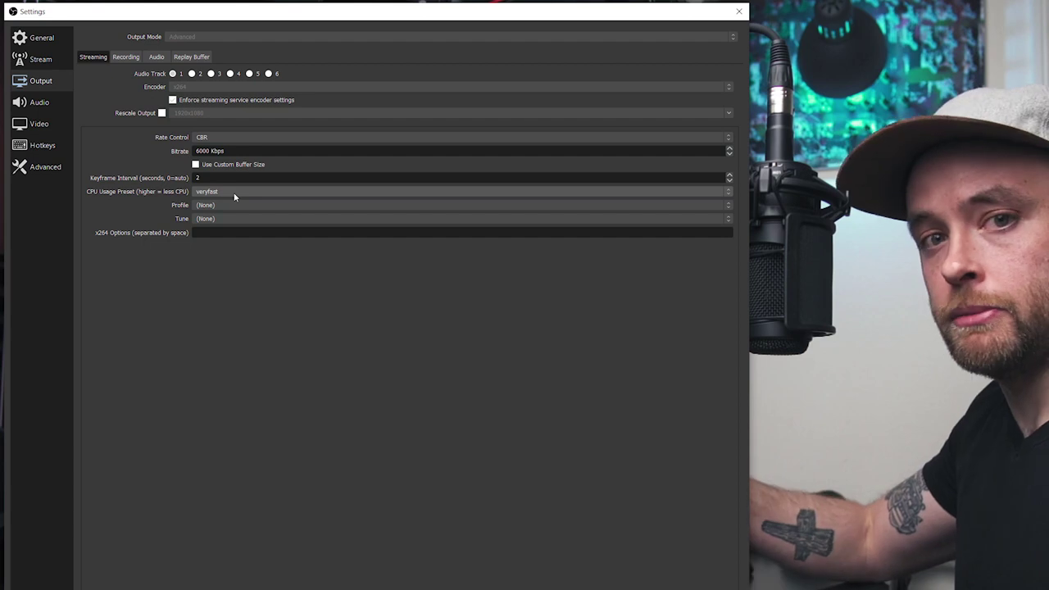
In the OBS recording output settings, set the preset to Max Quality and keep the profile at high.
click(122, 59)
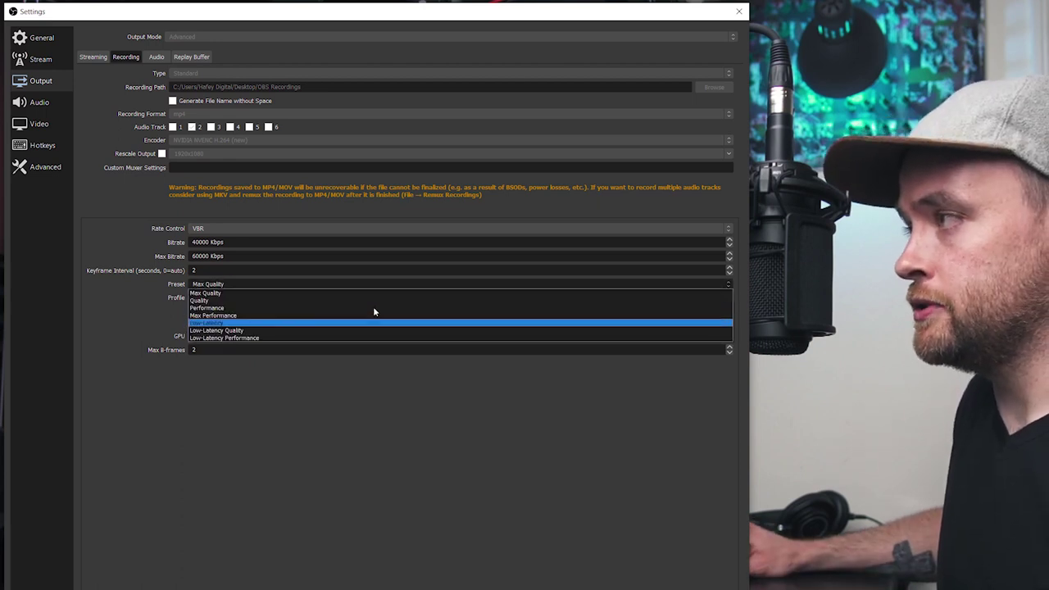
click(373, 292)
click(372, 298)
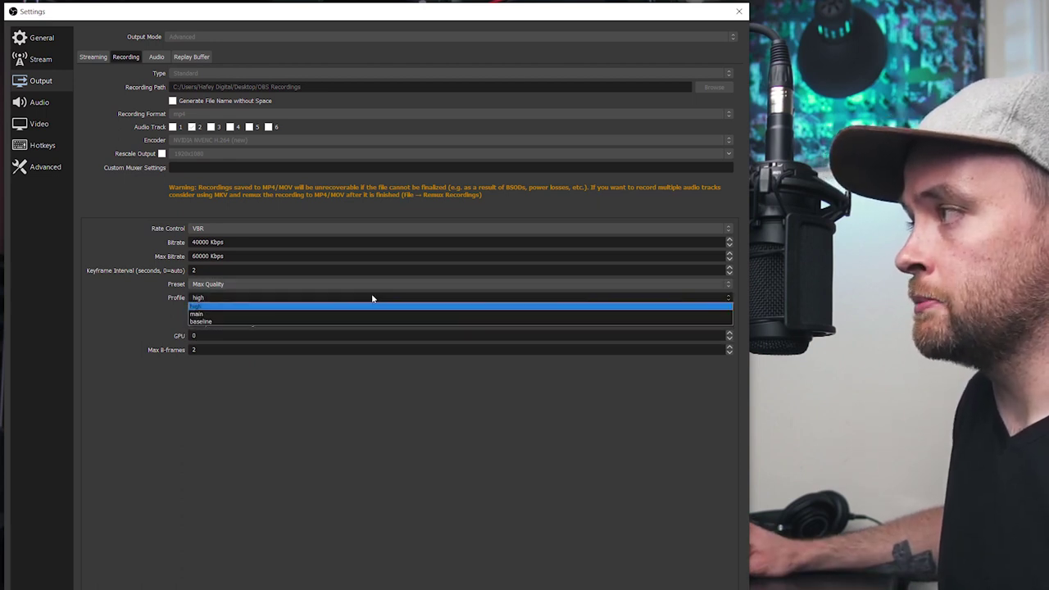
click(372, 299)
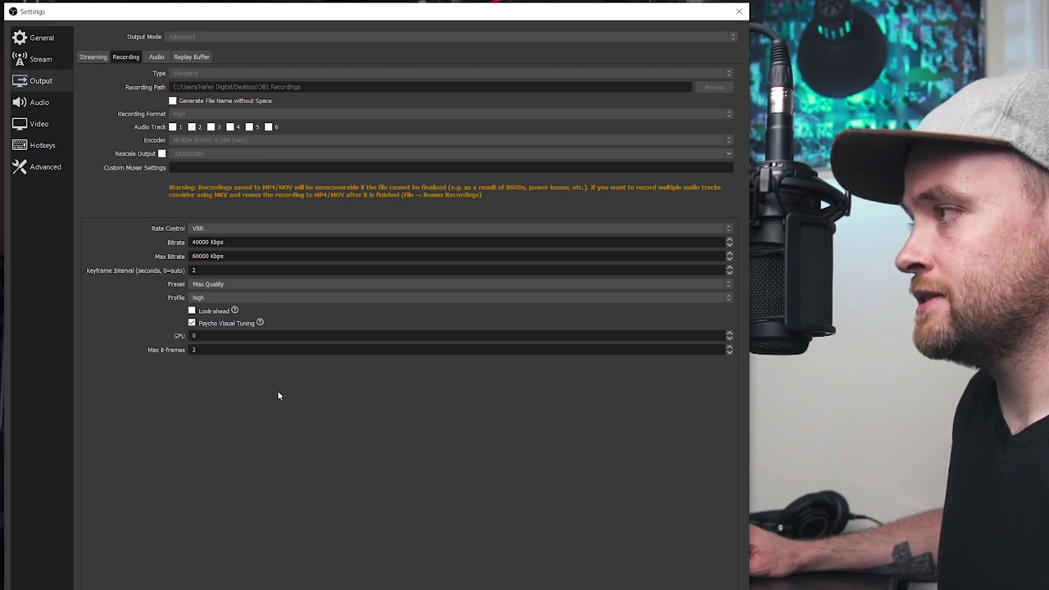
Review the audio bitrates and tracks of the streaming and recording outputs, and compare them with YouTube's live encoder recommendations.
click(158, 58)
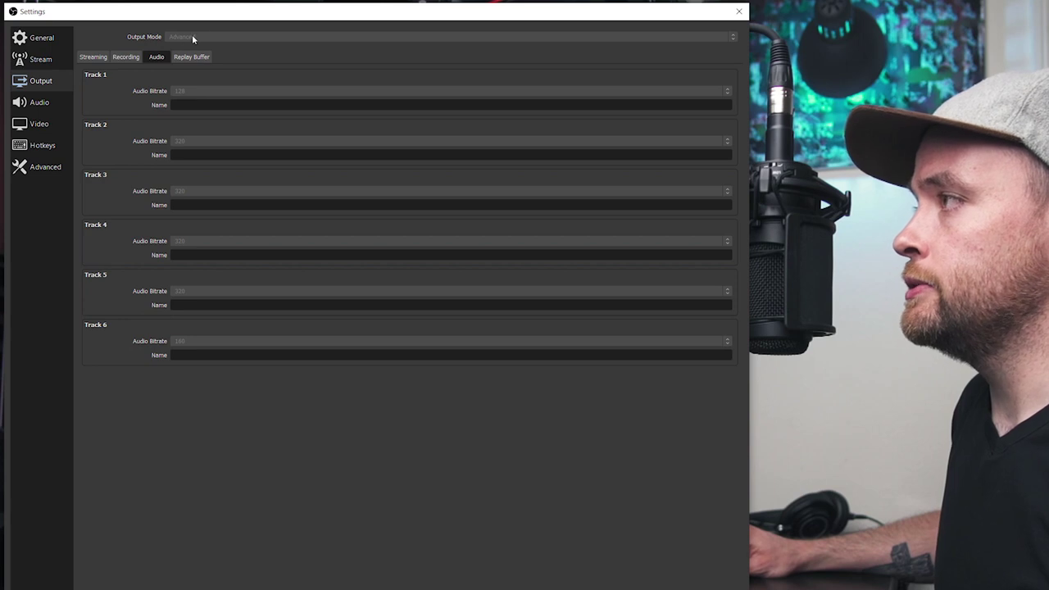
click(92, 59)
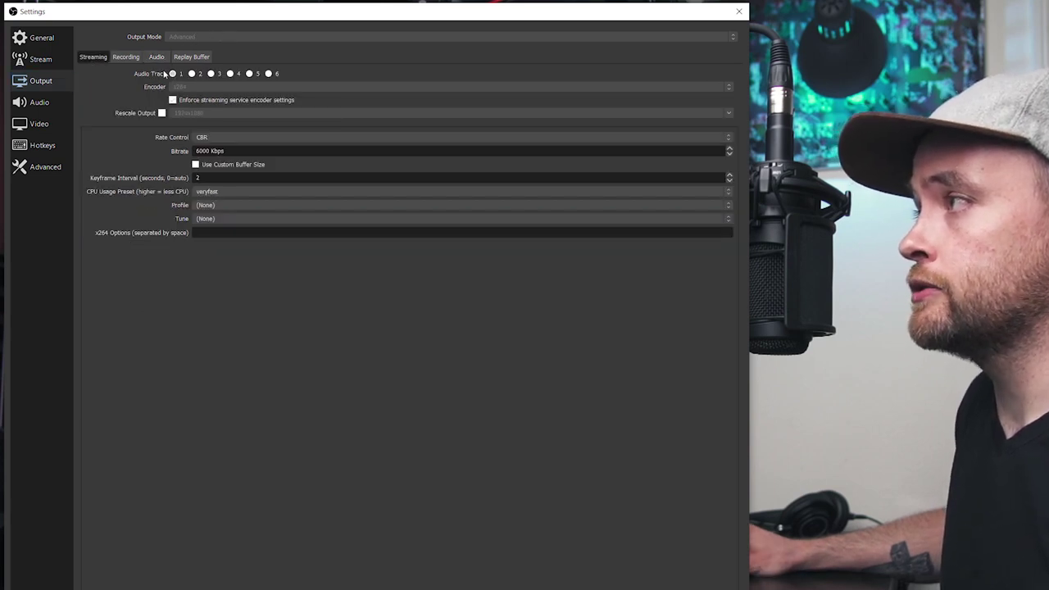
click(126, 57)
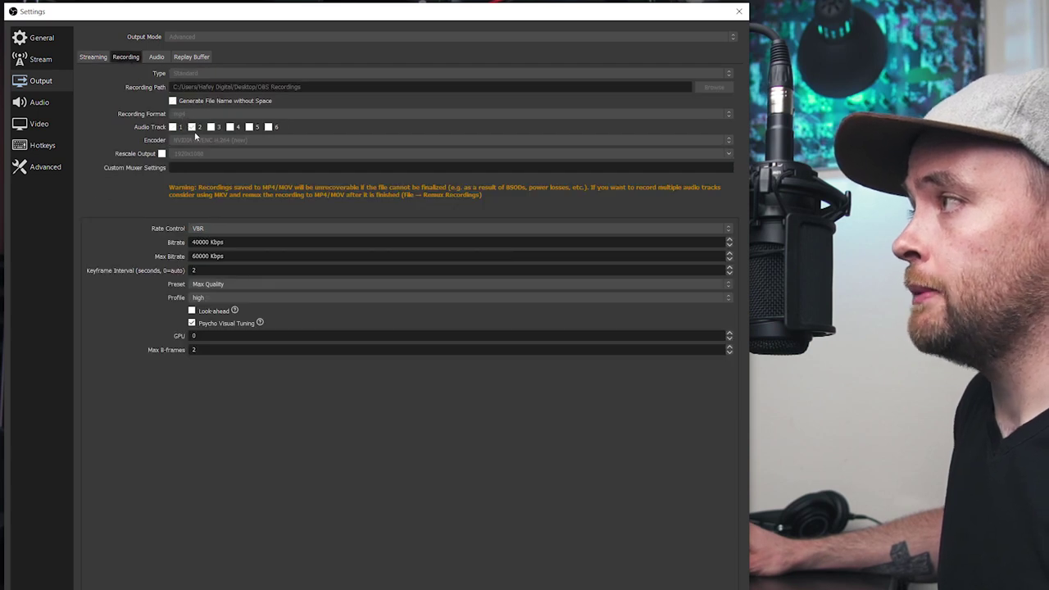
click(155, 59)
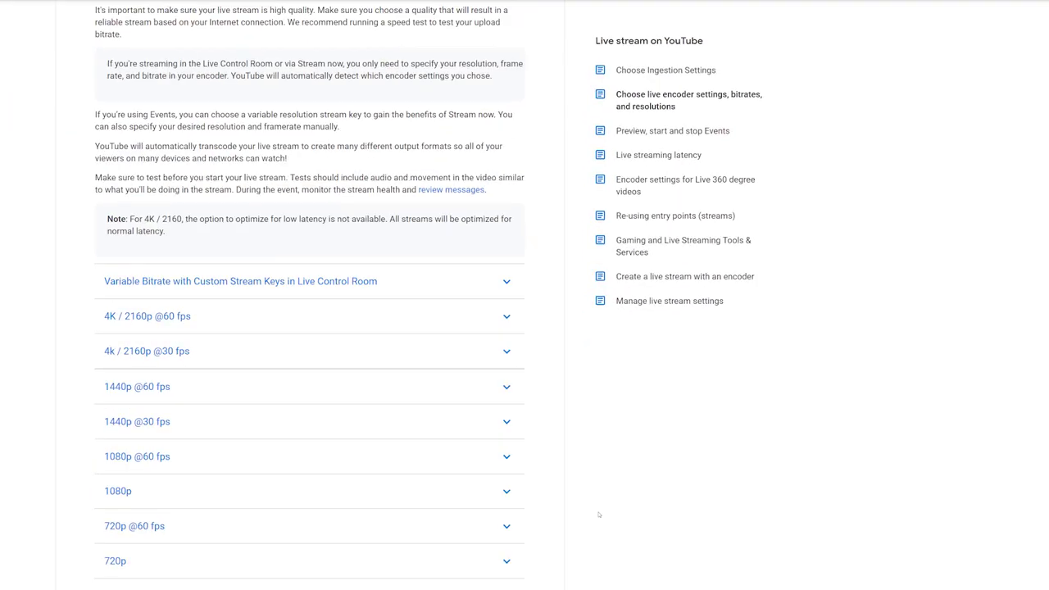
scroll(598, 515, down, 10)
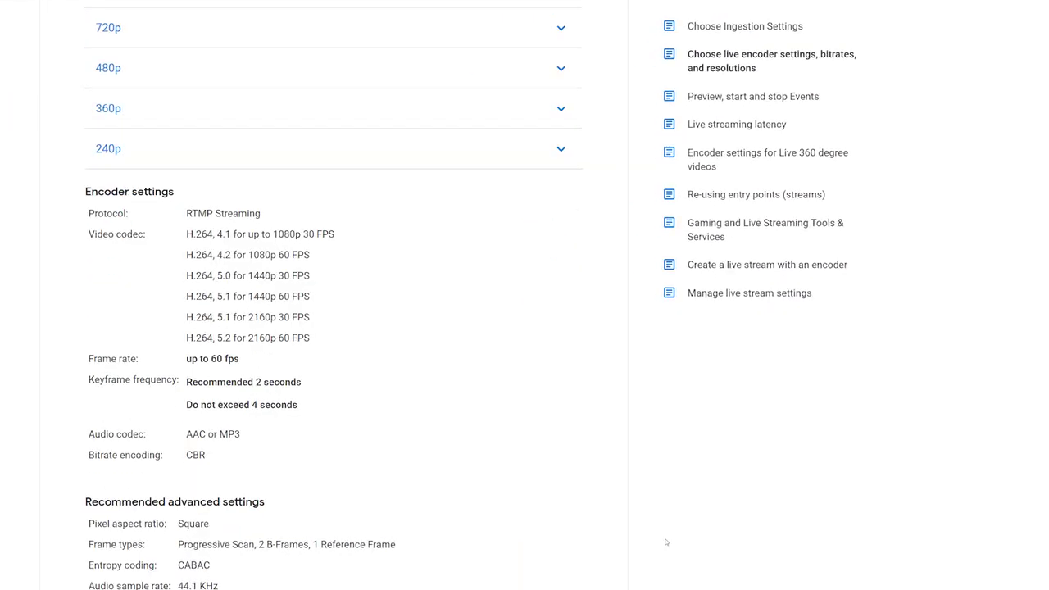
drag(282, 266, 185, 266)
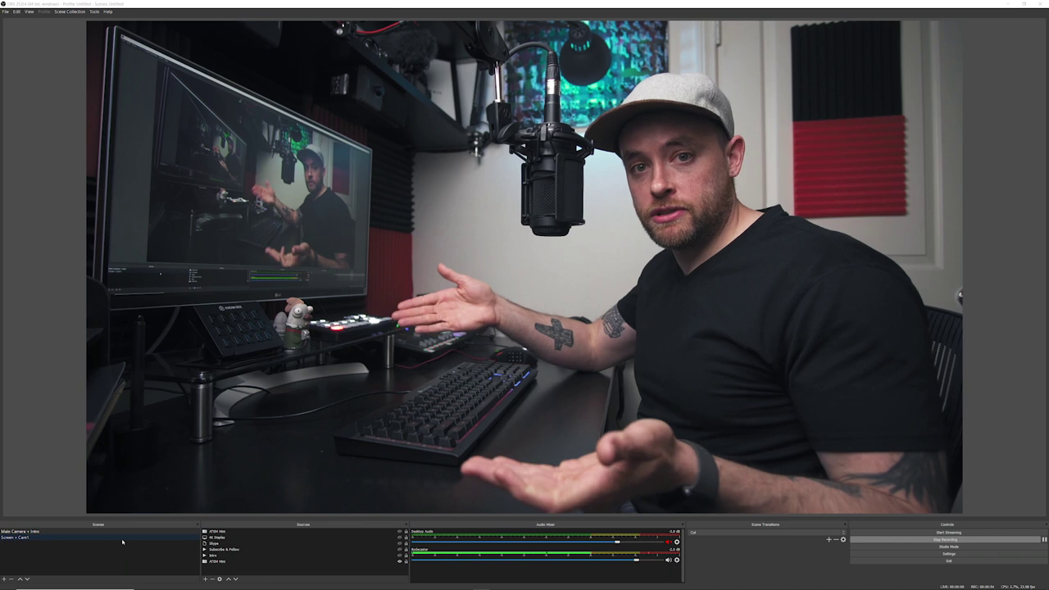
Add a new scene named "Podcast" in OBS Studio.
click(399, 532)
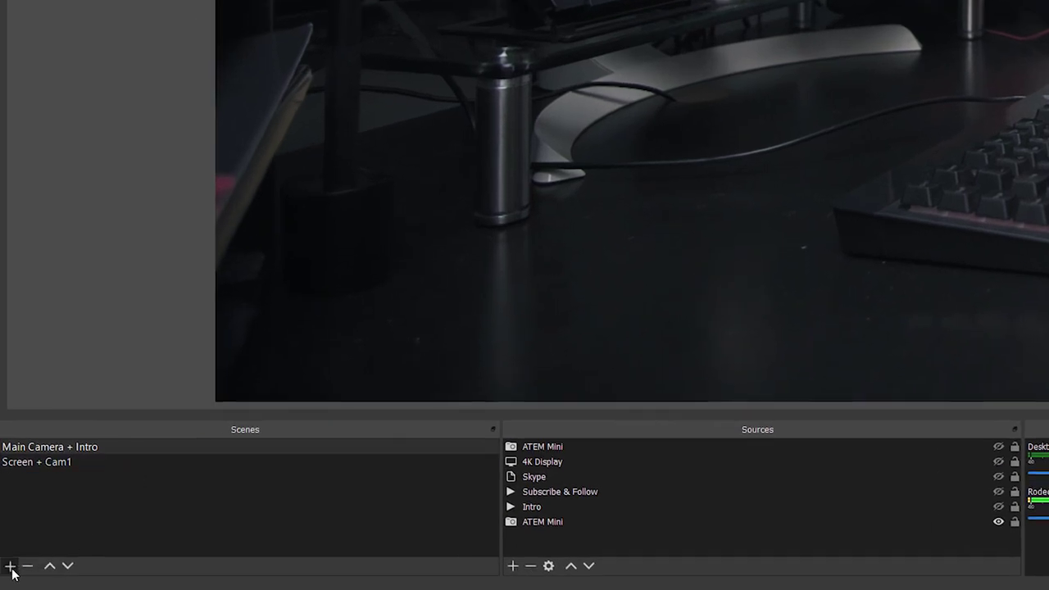
click(9, 565)
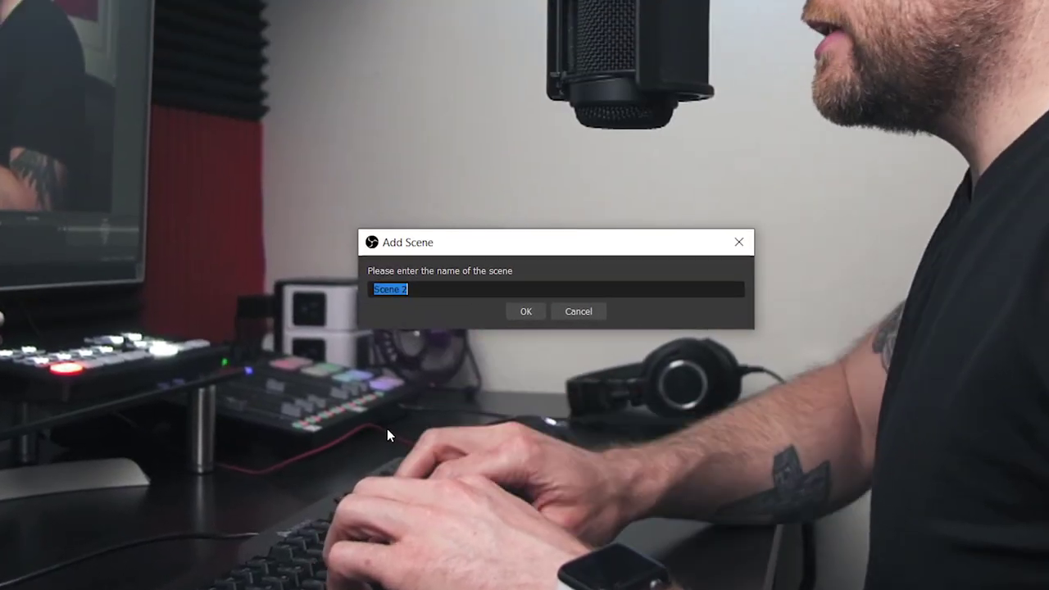
text(Pod)
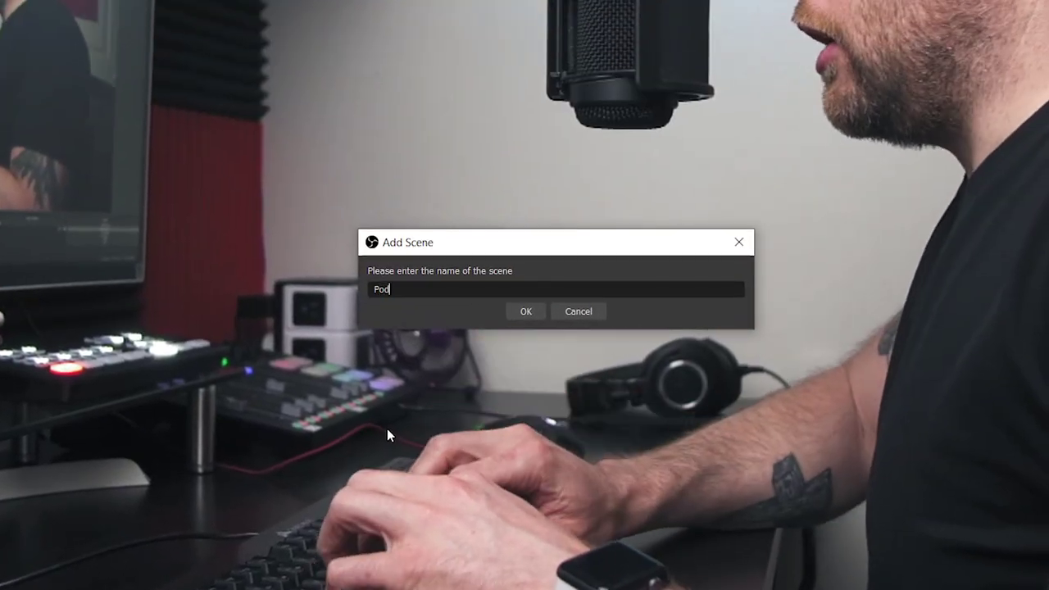
text(cast)
click(509, 310)
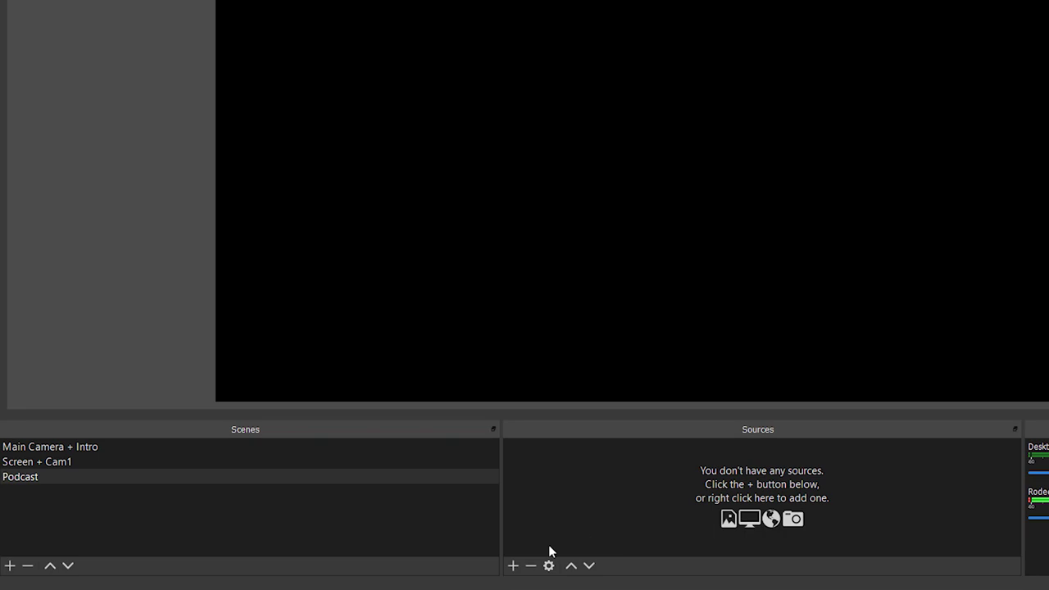
Add a video capture device source named "Camera 1" to the Podcast scene, with Blackmagic Design as its device.
click(511, 567)
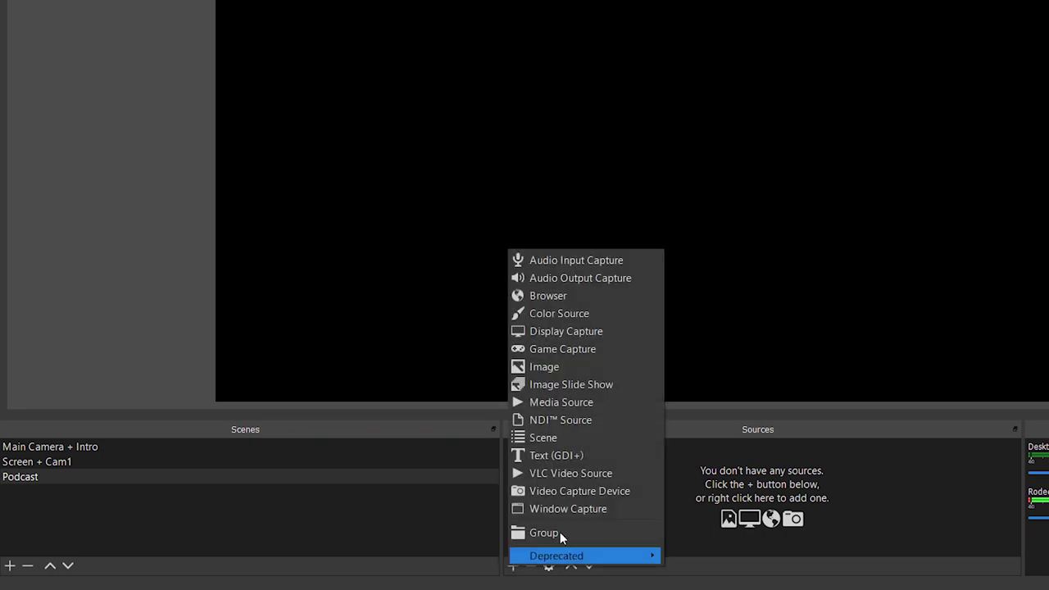
click(603, 495)
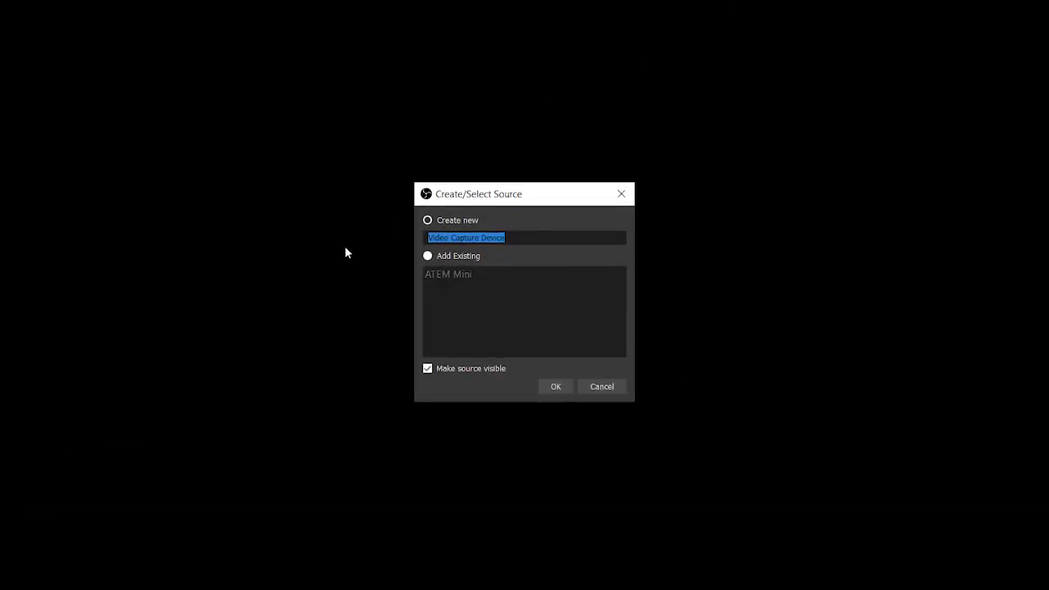
text(Camer)
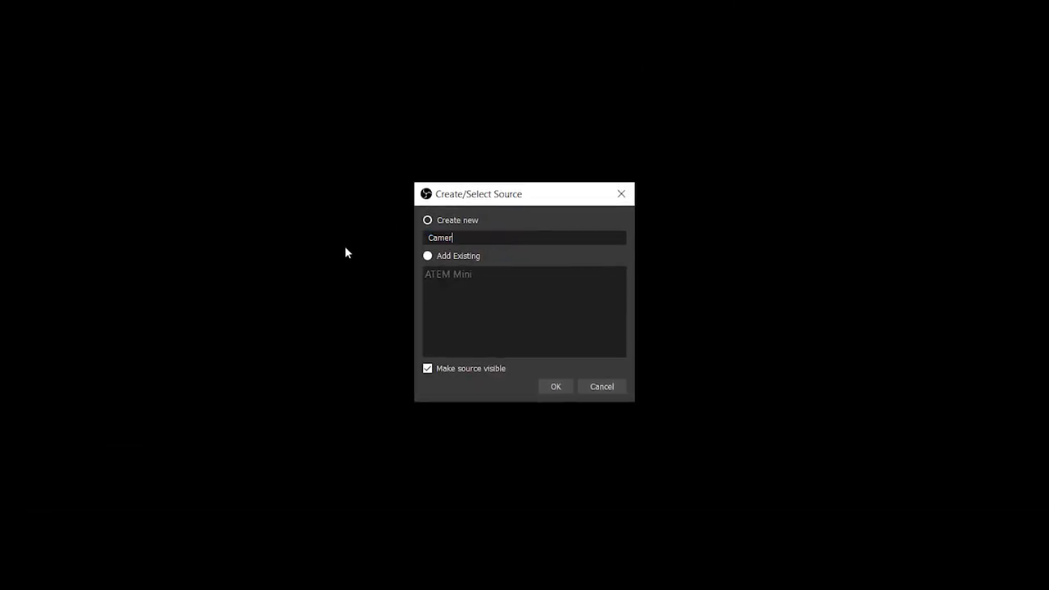
text(a 1)
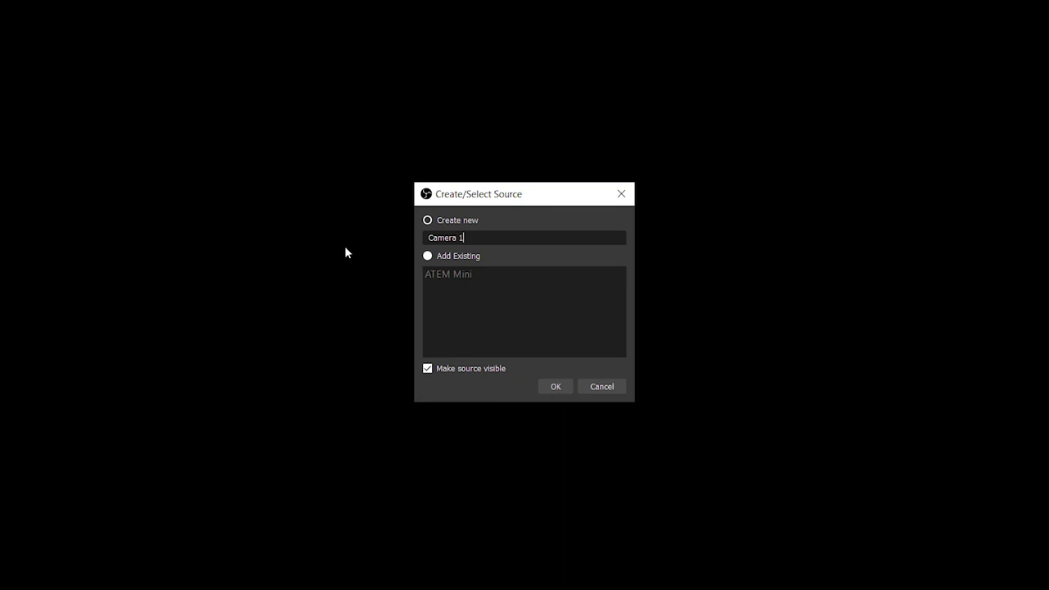
click(552, 385)
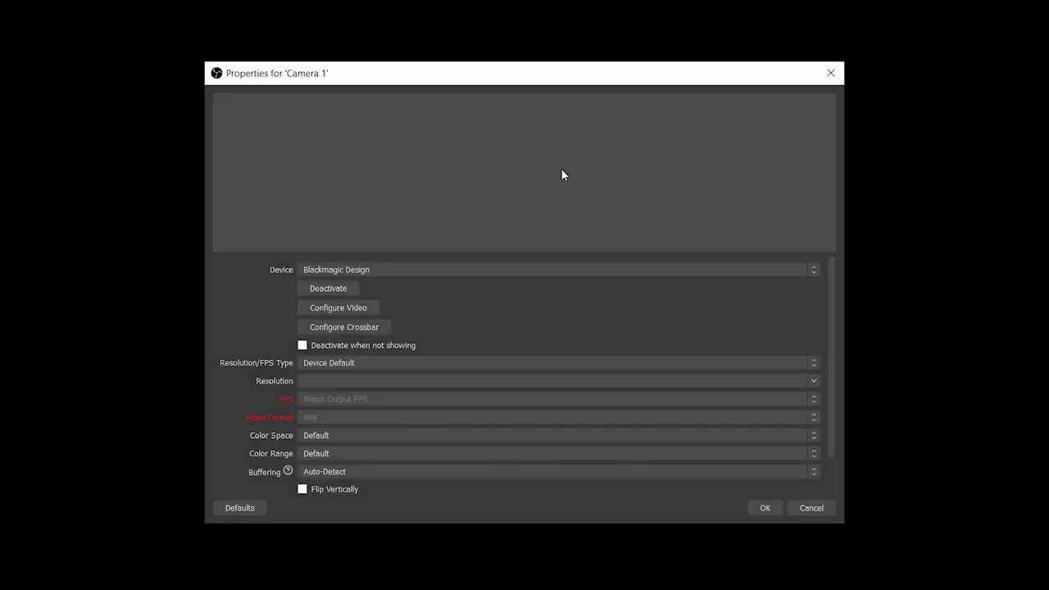
click(446, 270)
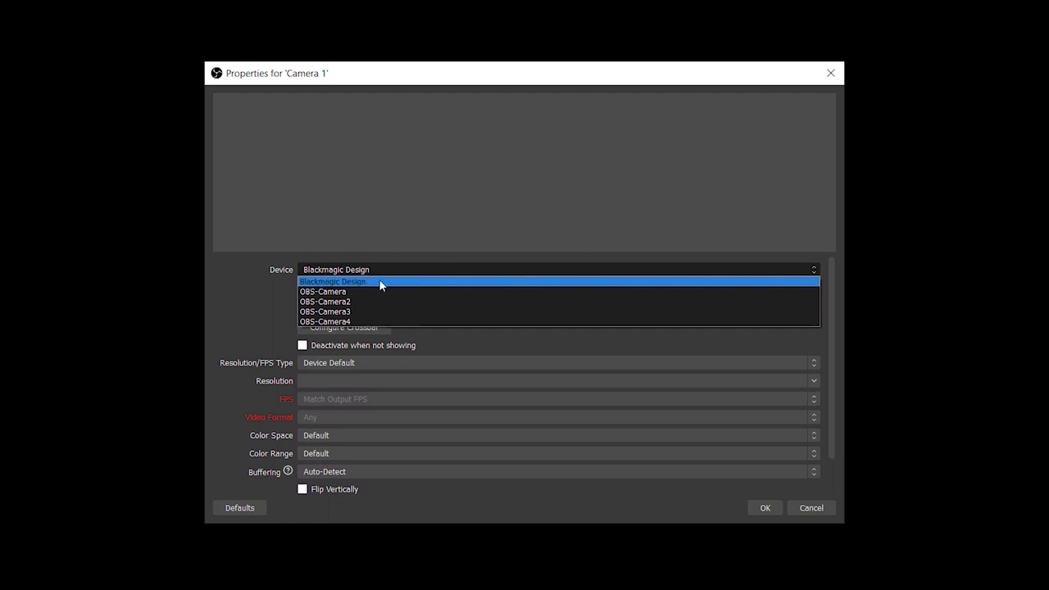
click(378, 281)
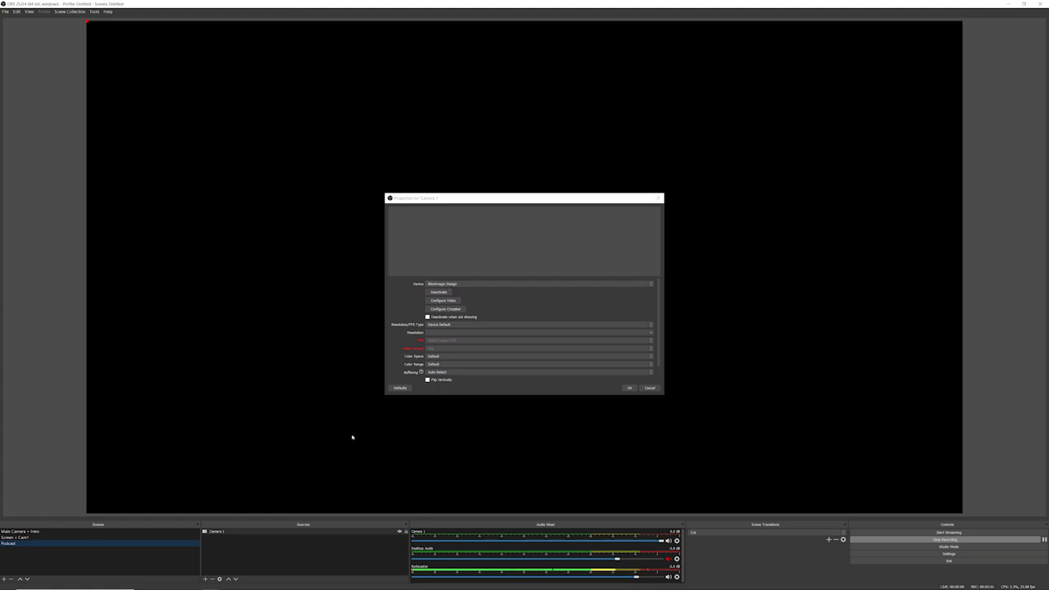
click(70, 531)
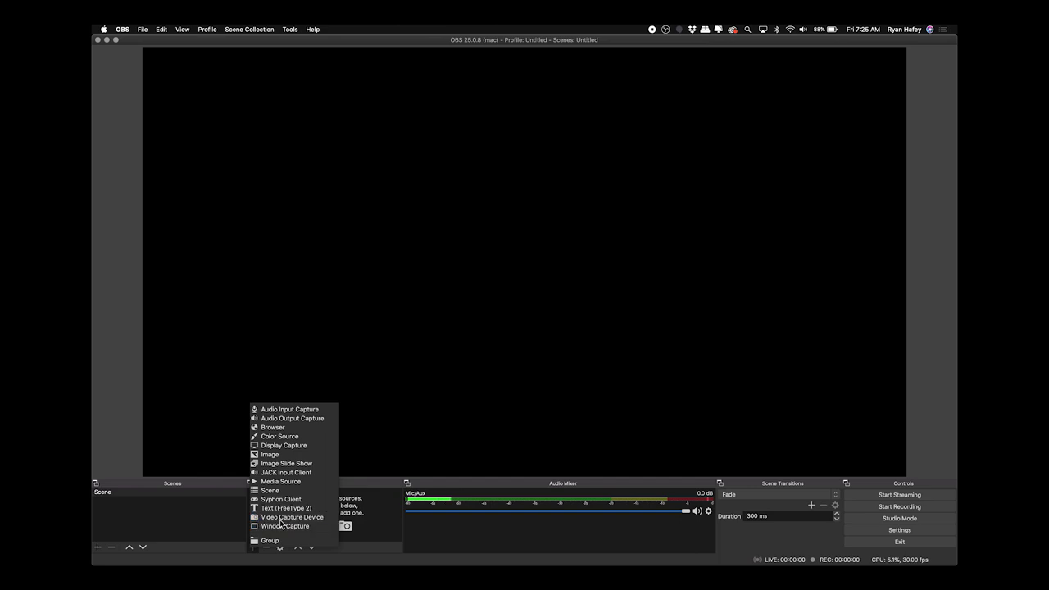
In OBS on the Mac, add a new video capture device source and configure its properties.
click(287, 527)
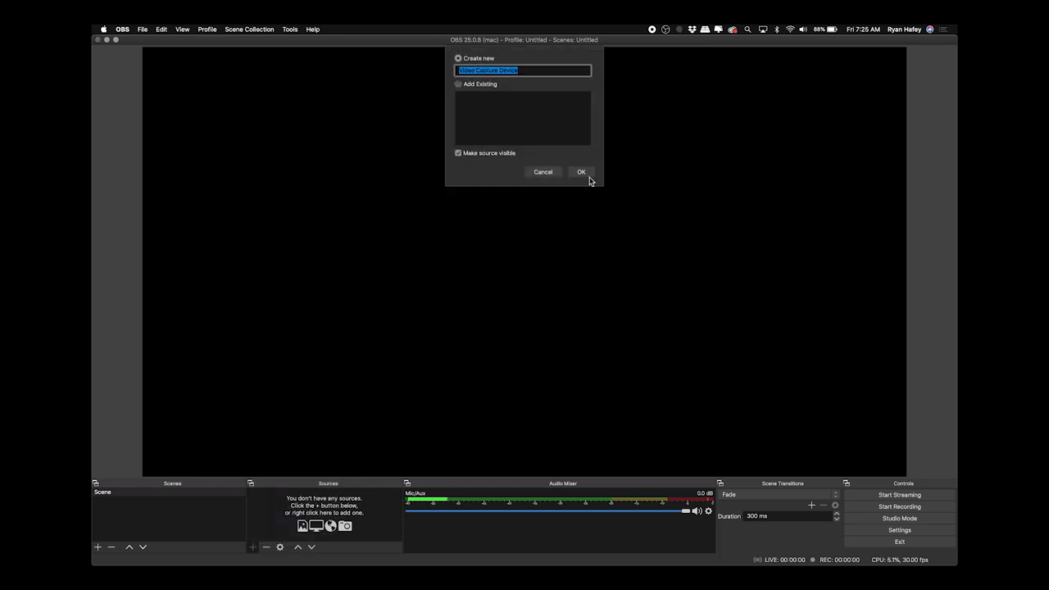
click(586, 174)
click(485, 342)
click(483, 358)
click(452, 367)
click(422, 408)
click(659, 413)
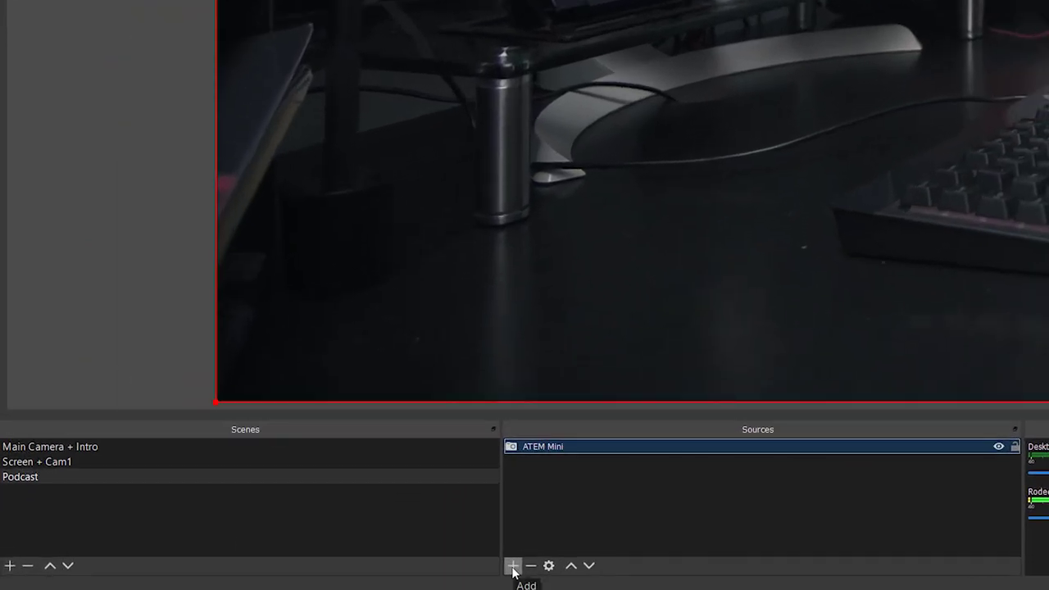
Add a display capture source named "4k Monitor" to the Podcast scene, capturing Display 1: 3840x2160 @ 0,0.
click(205, 578)
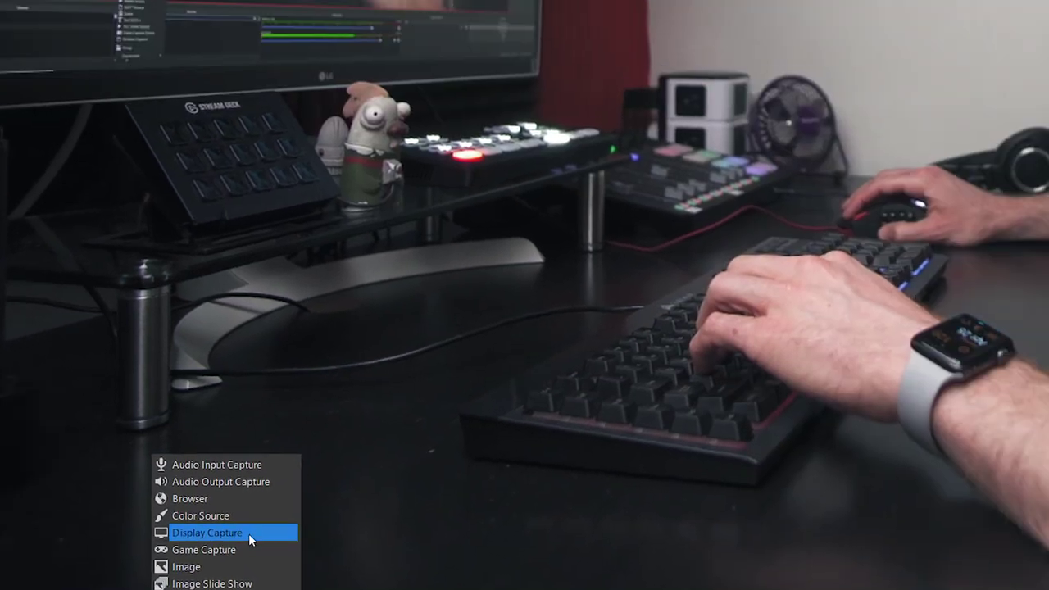
click(612, 333)
text(4k)
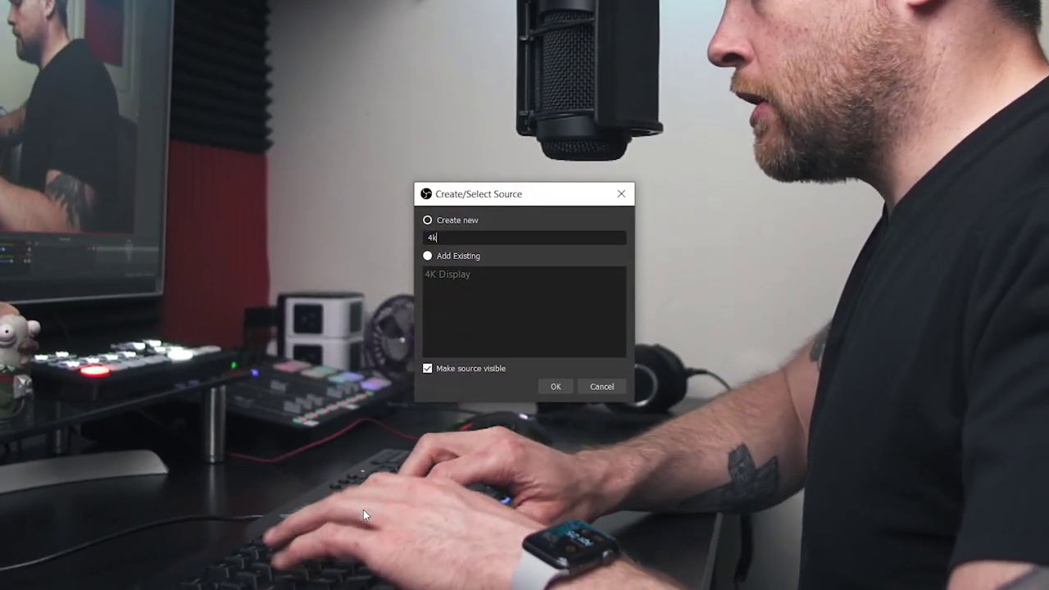
text( Monitor)
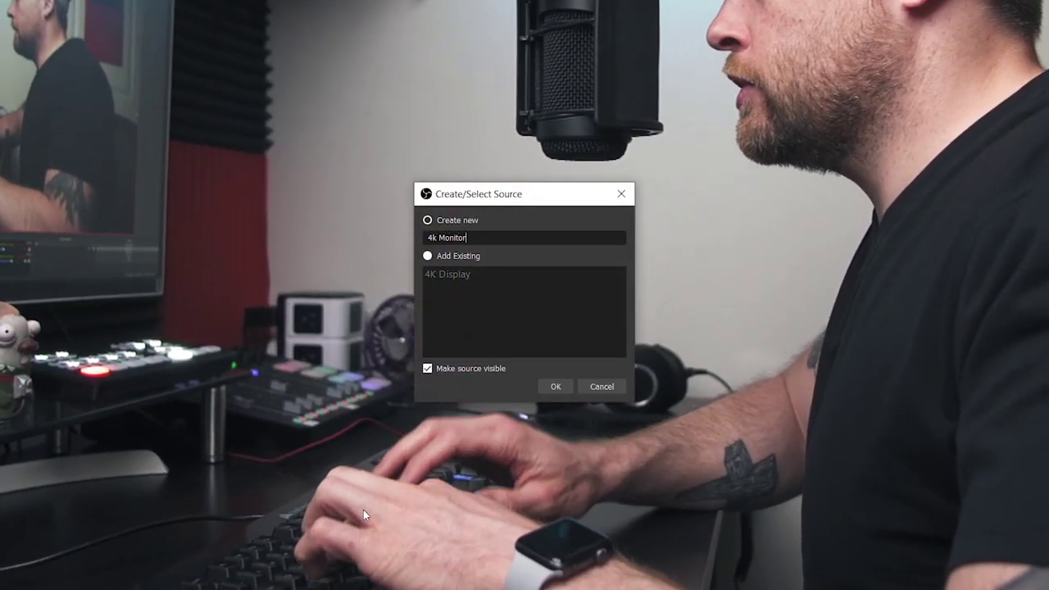
click(555, 388)
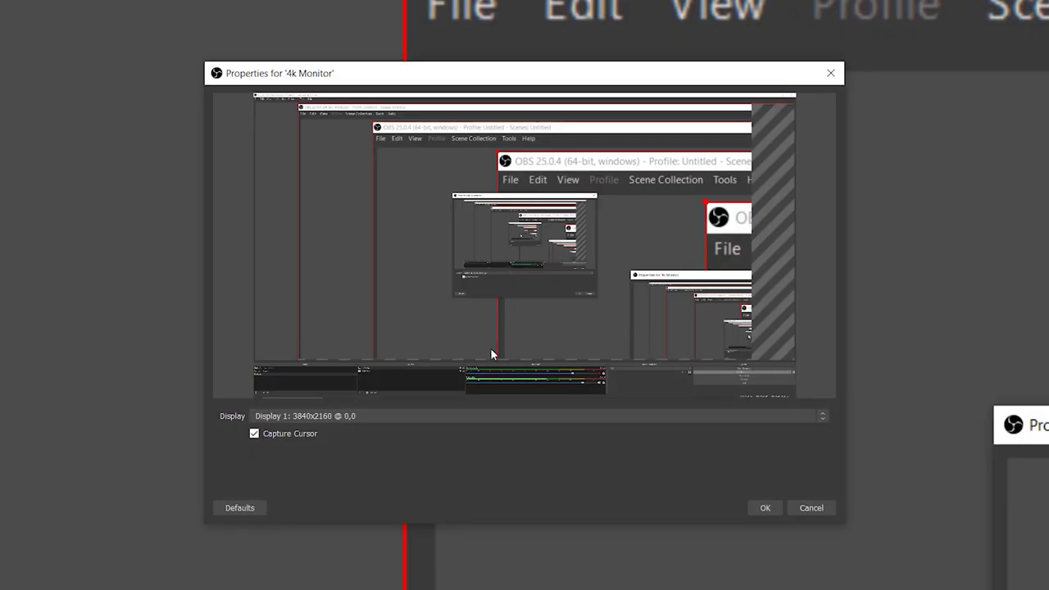
click(381, 416)
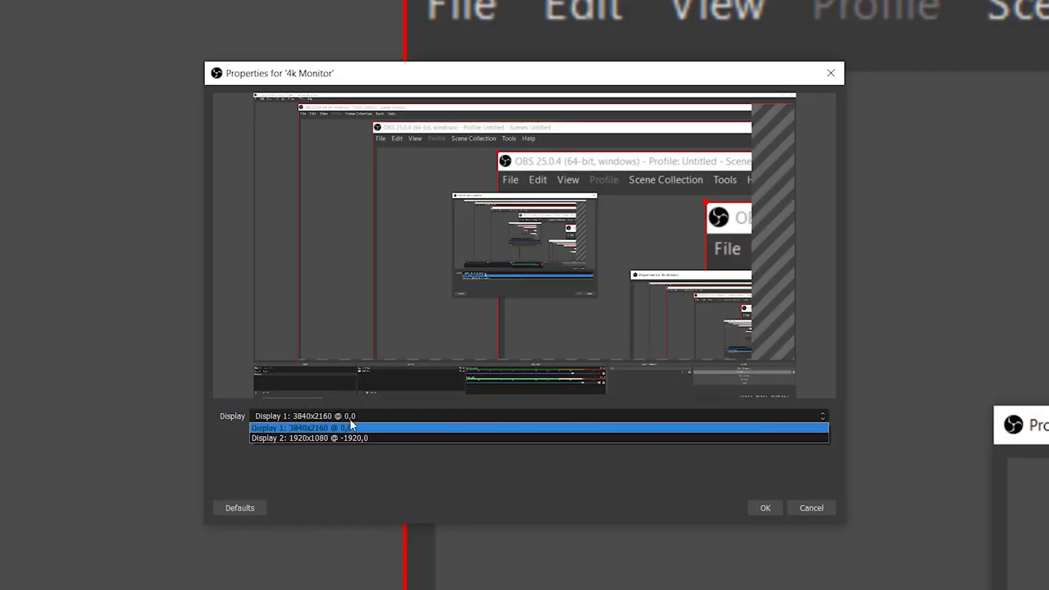
click(293, 429)
click(766, 507)
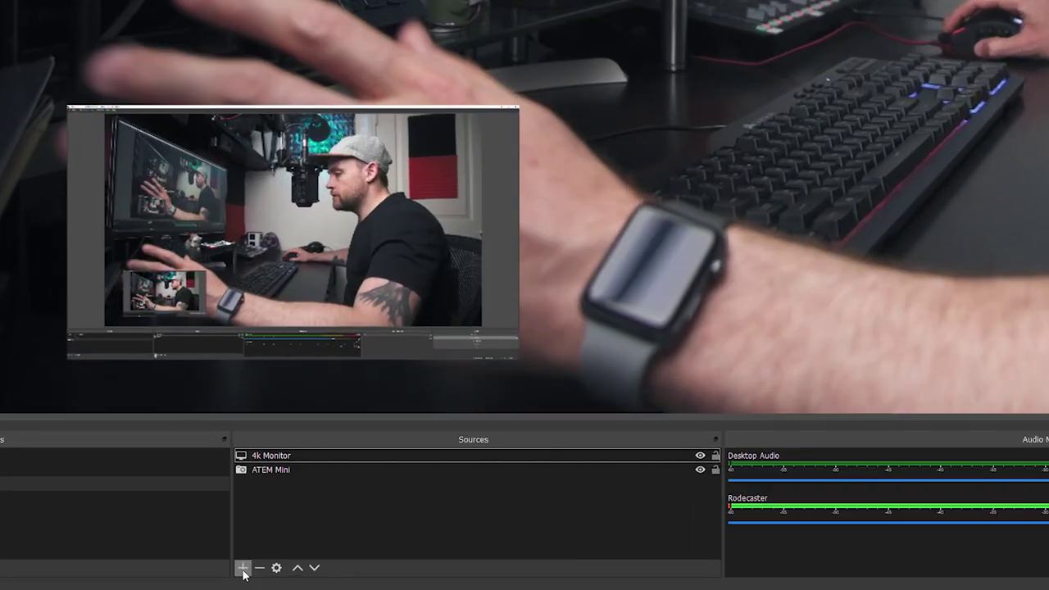
Examine the general audio settings, and the Rodecaster's advanced audio properties including its audio monitoring options.
click(205, 579)
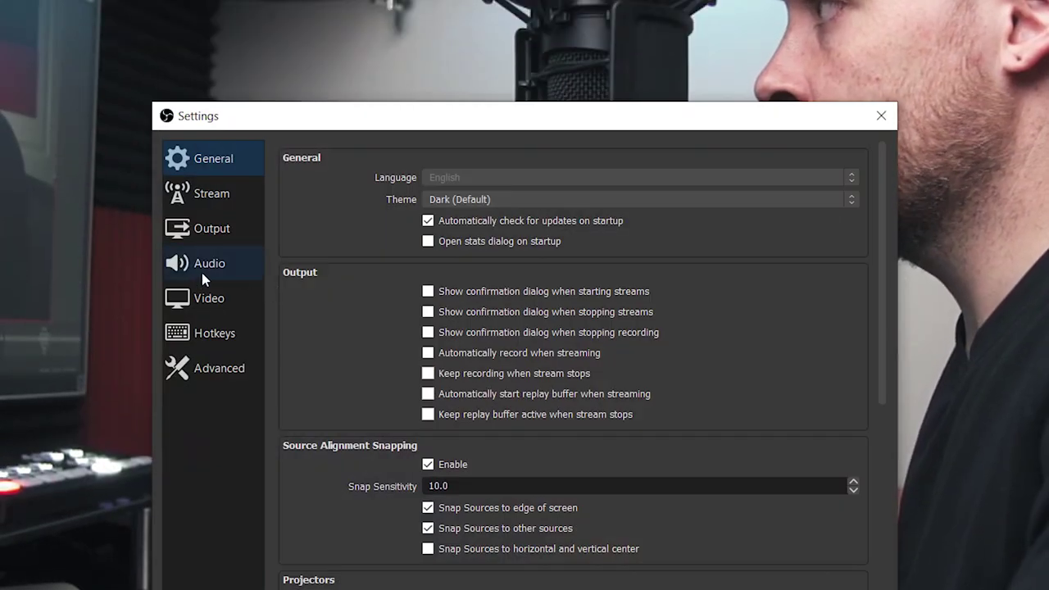
click(194, 268)
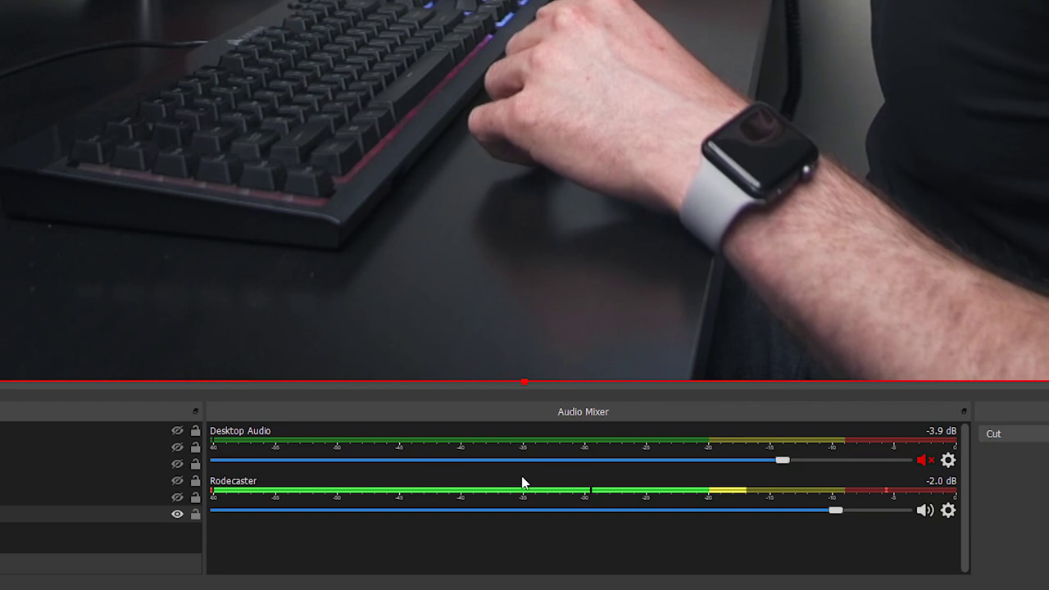
right_click(532, 494)
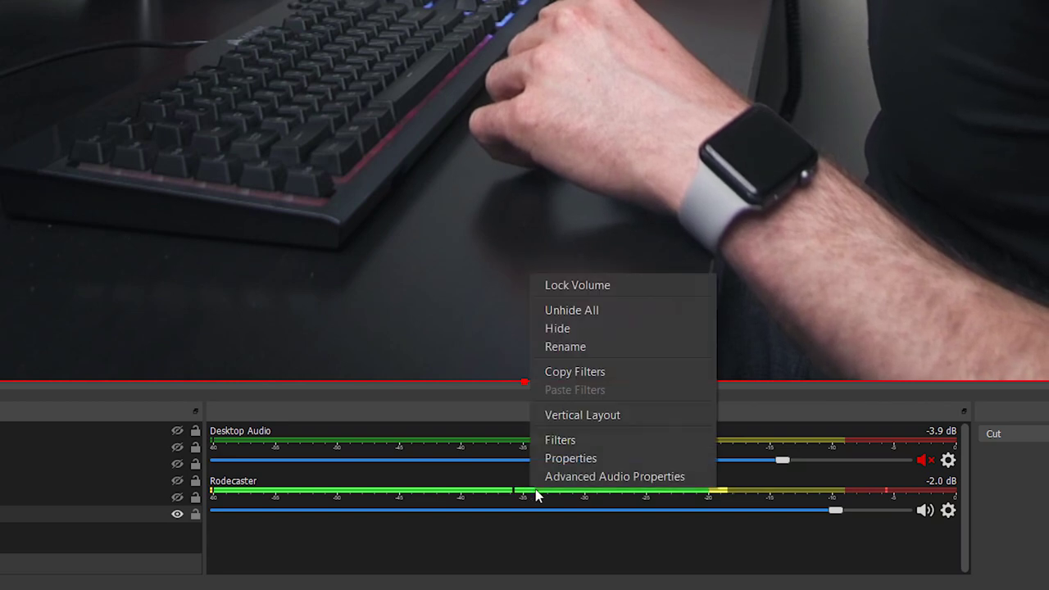
click(602, 477)
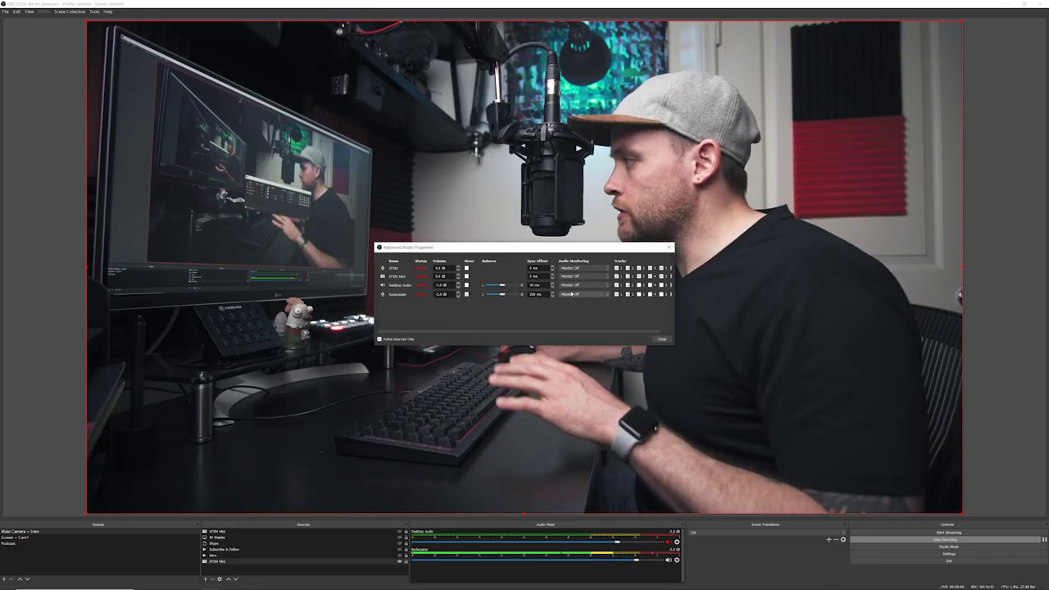
click(584, 294)
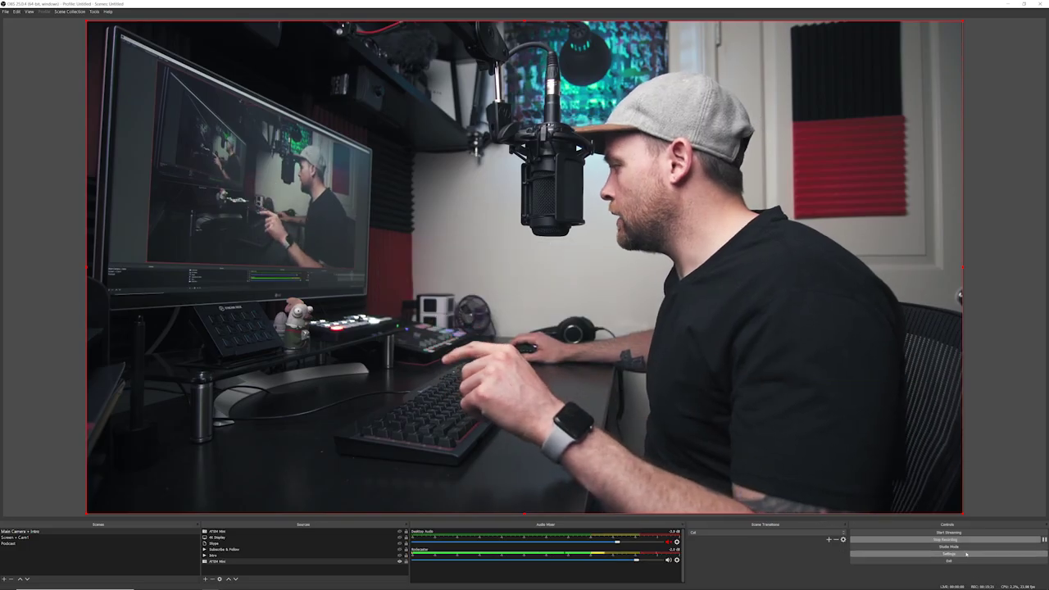
Assign Num 0 as the hotkey for showing '4K Display' in the Main Camera + Intro scene, and test showing and hiding that source.
click(966, 553)
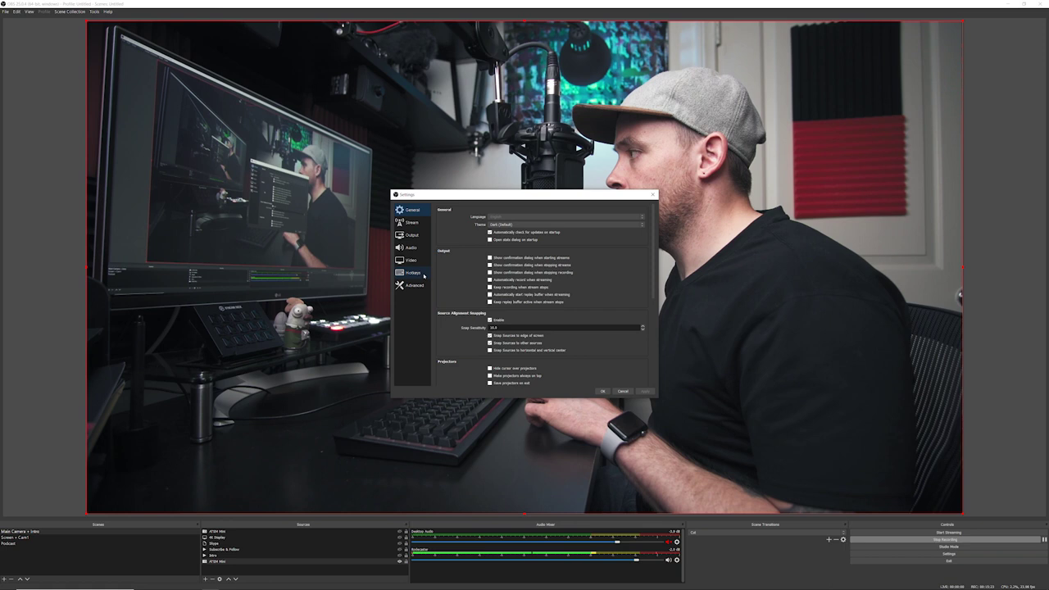
click(414, 273)
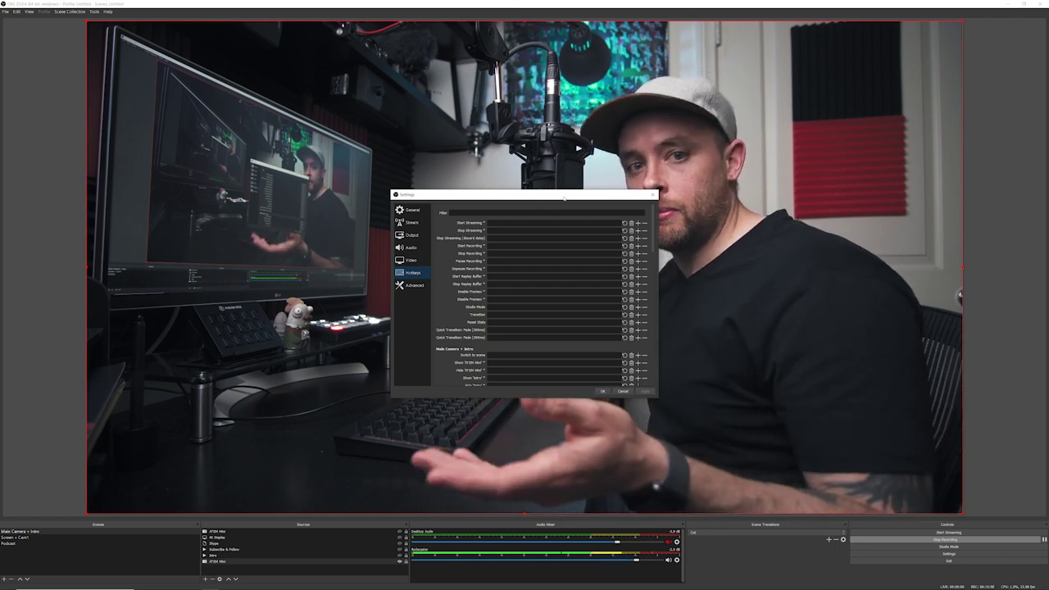
drag(564, 197, 399, 153)
scroll(403, 202, down, 3)
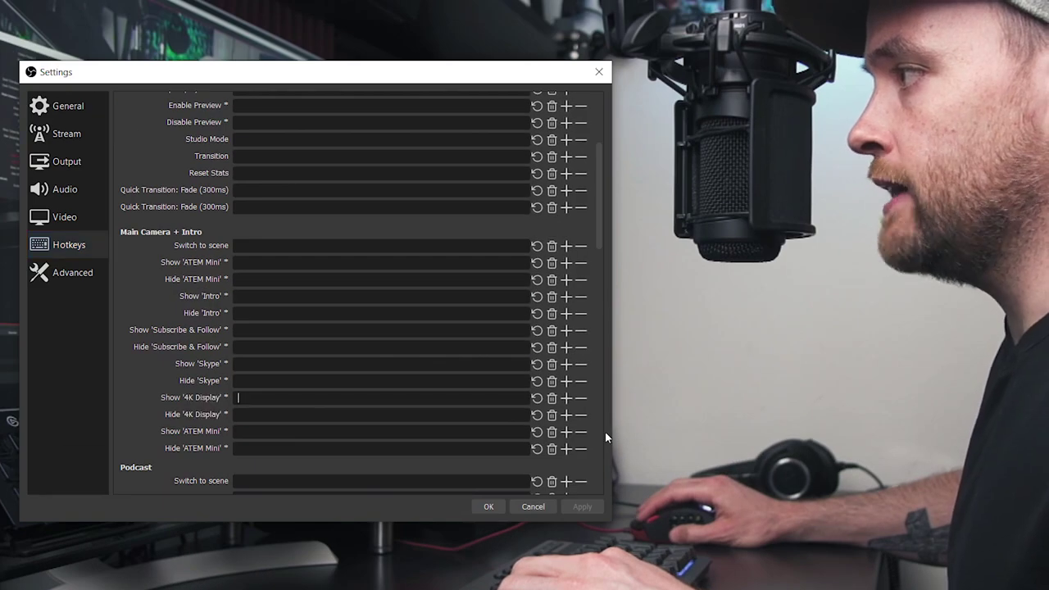
key(KP_0)
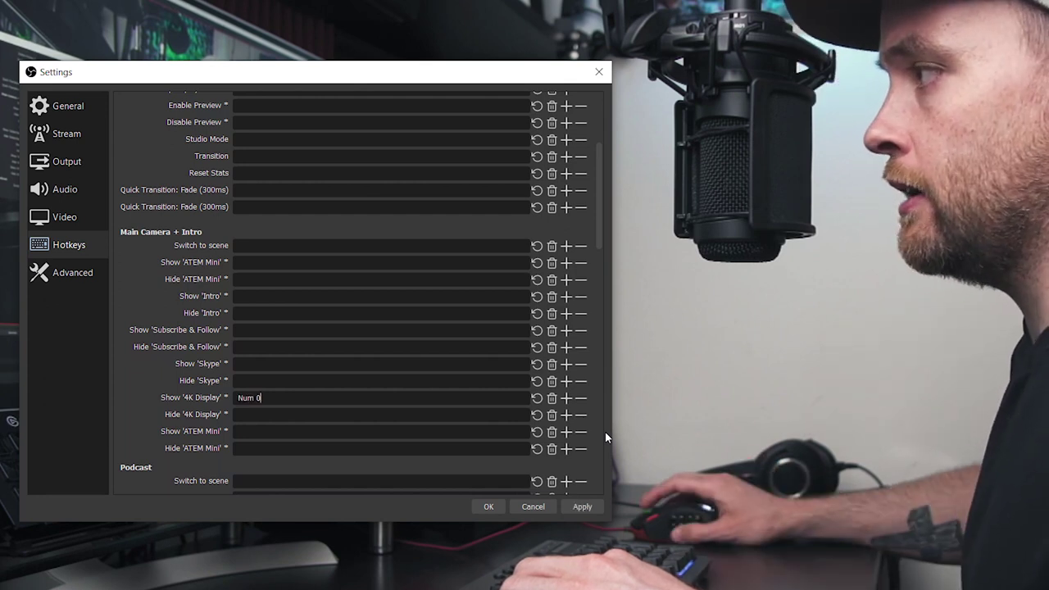
click(241, 415)
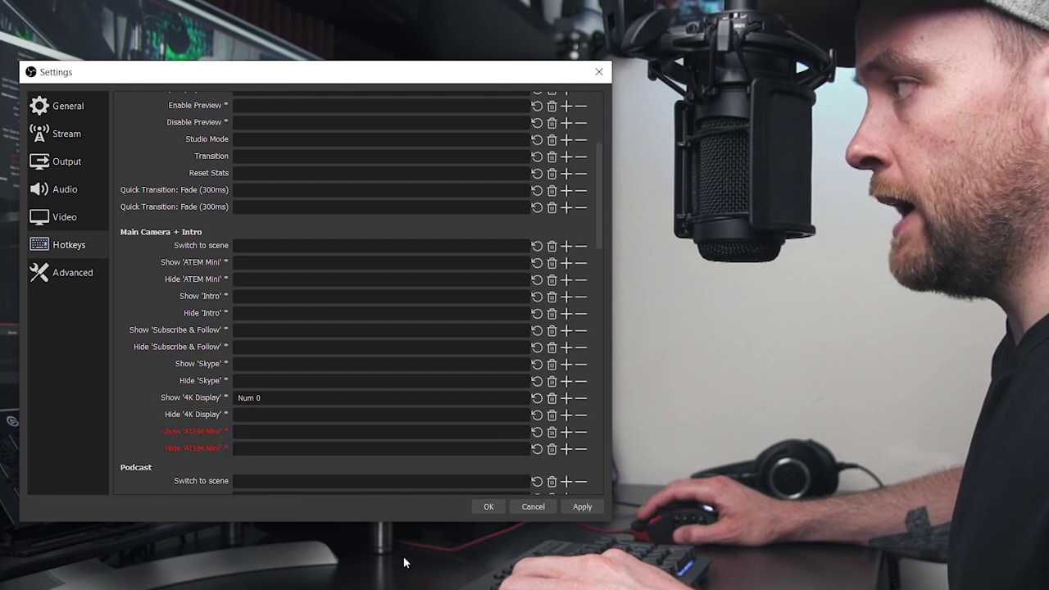
scroll(524, 458, down, 3)
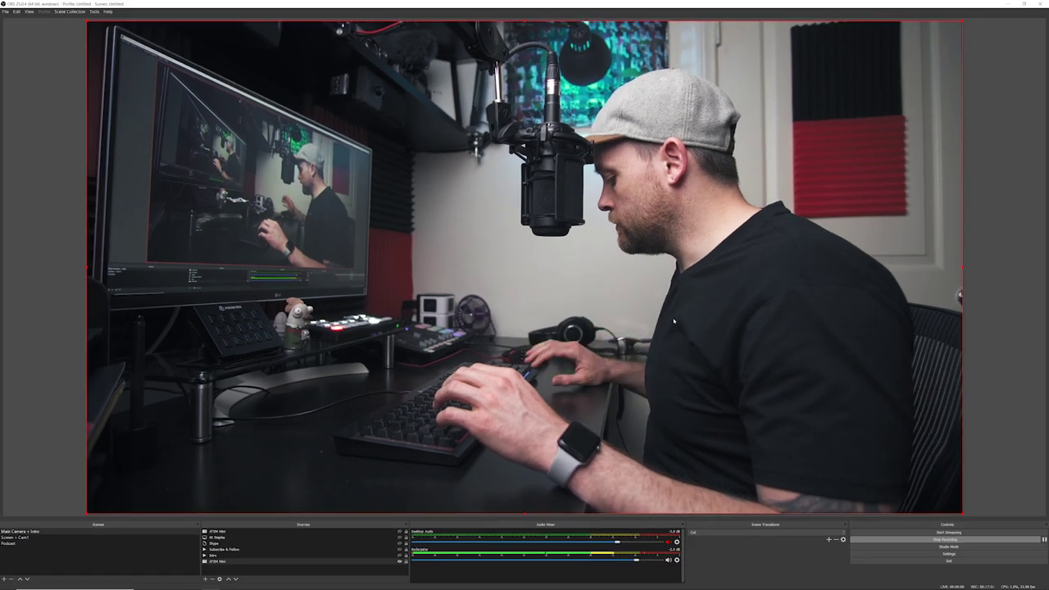
key(F1)
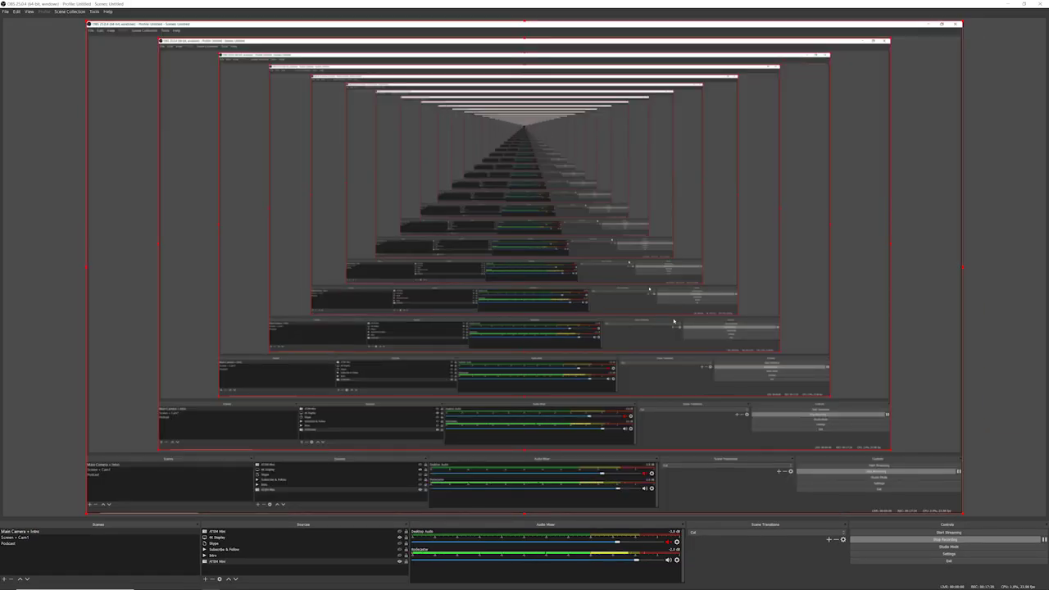
key(F2)
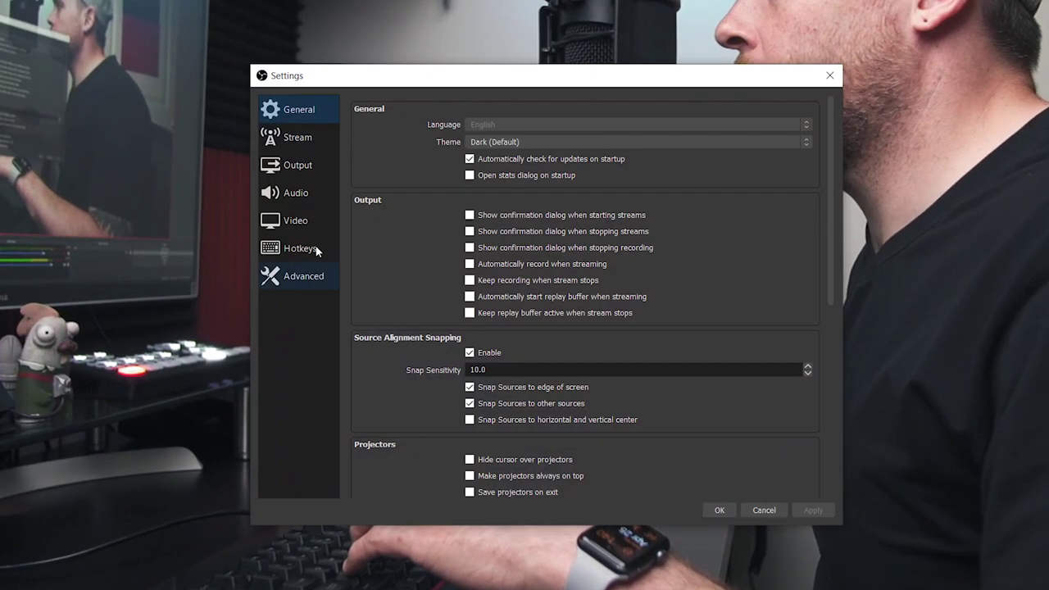
Look through the available hotkeys for the scenes, sources and audio devices, and close the settings.
click(296, 248)
scroll(608, 336, down, 10)
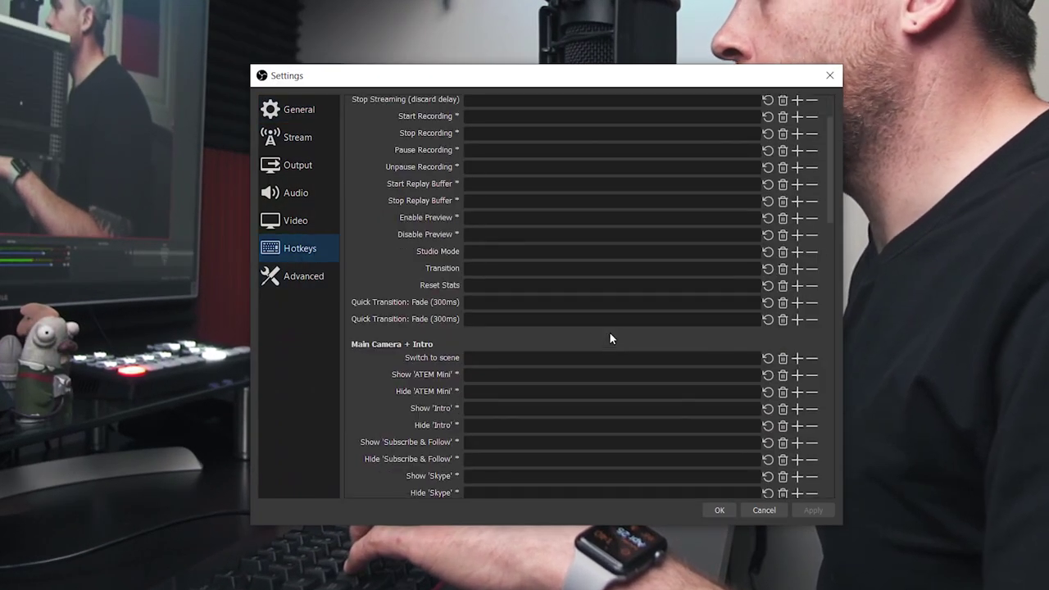
scroll(604, 351, down, 3)
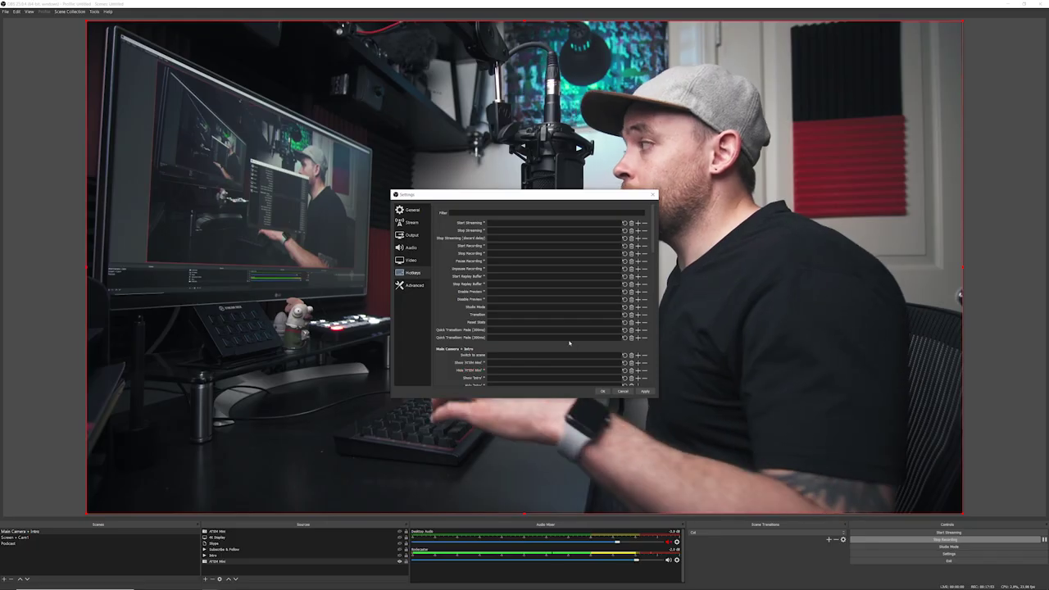
scroll(570, 343, down, 3)
scroll(569, 342, down, 3)
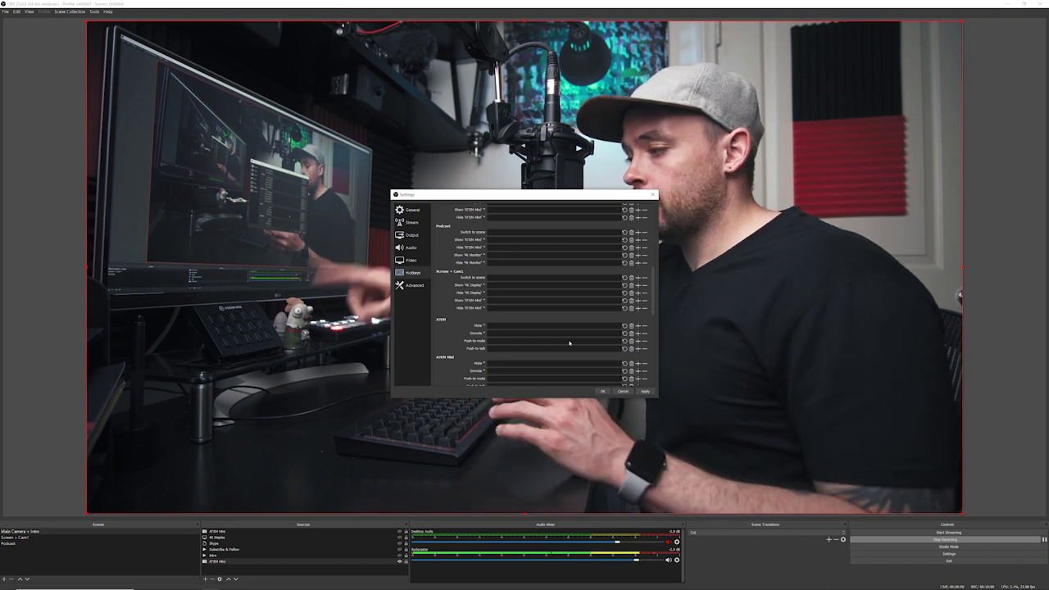
click(603, 391)
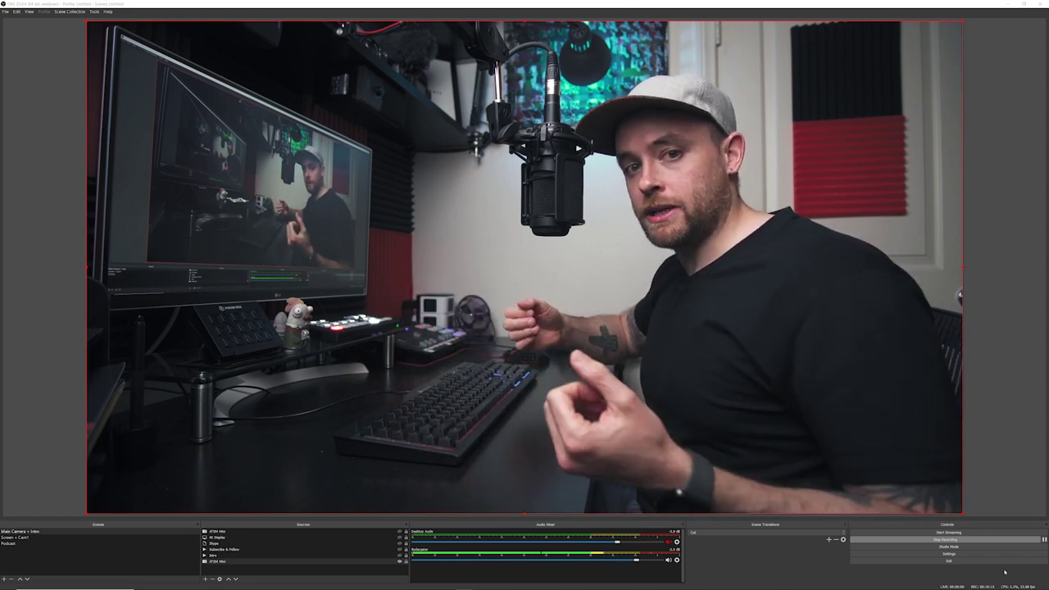
Open the Stats window to check performance and dropped frames, and reposition it over the preview.
click(29, 11)
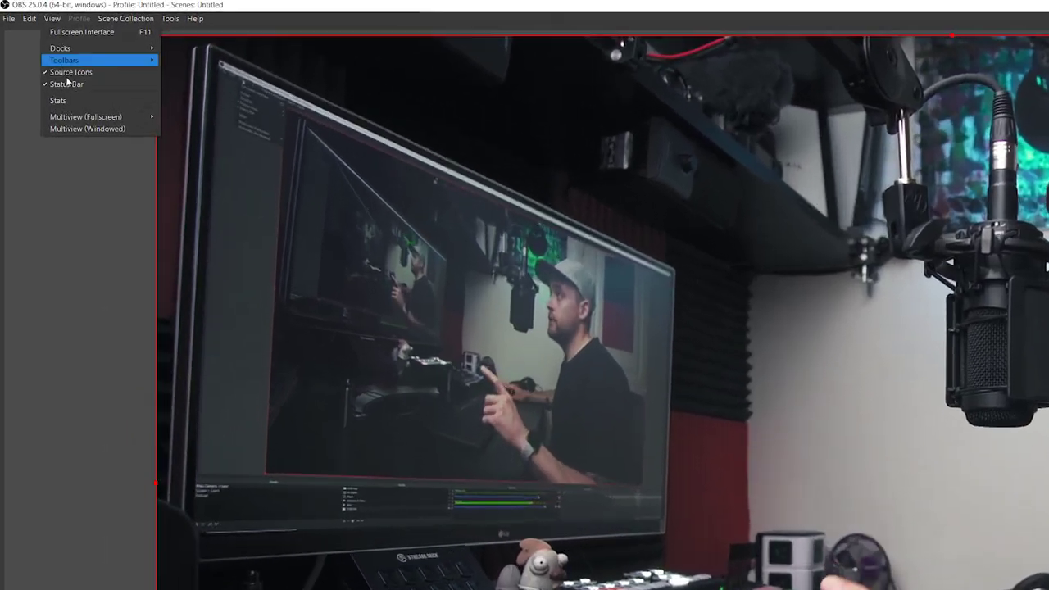
click(58, 100)
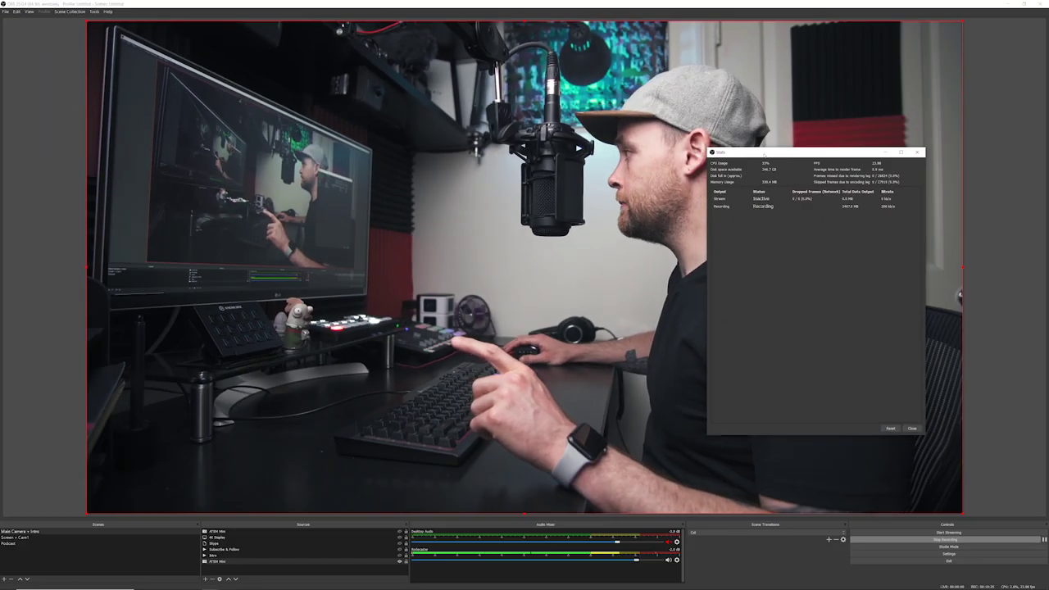
drag(764, 153, 397, 115)
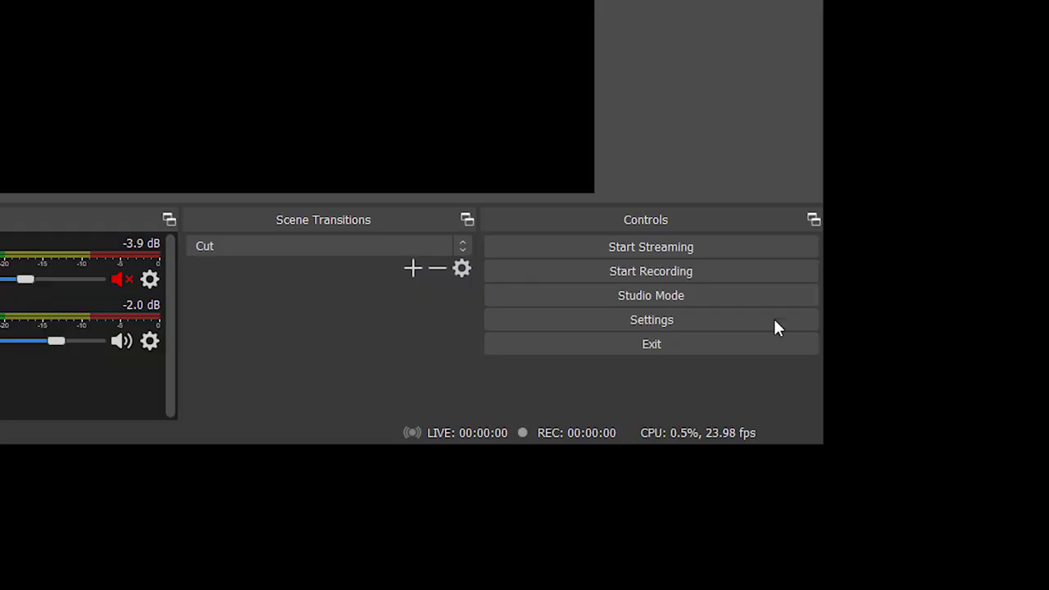
Start the live stream.
click(690, 276)
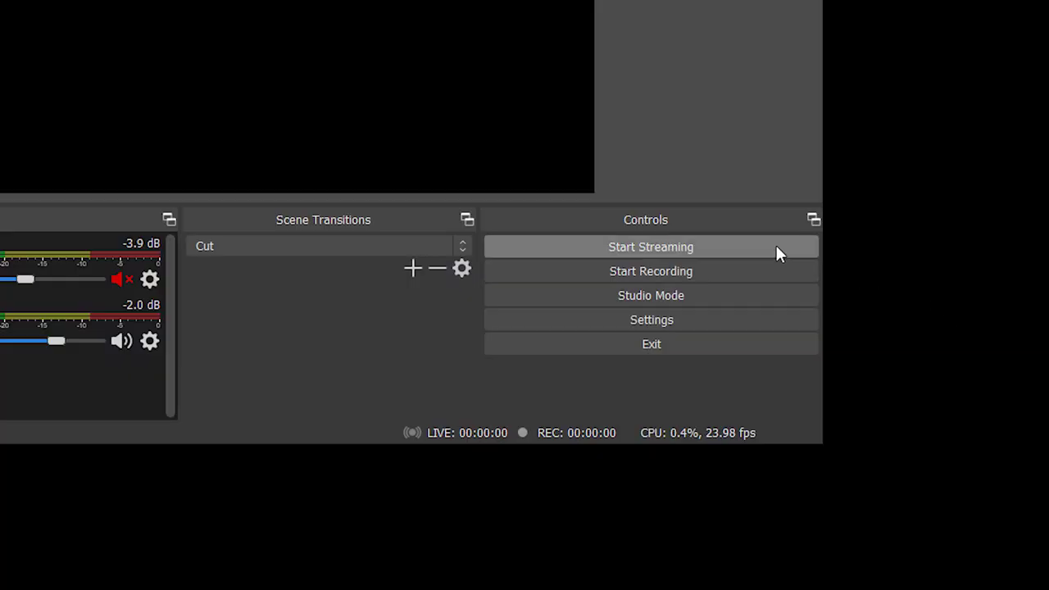
click(776, 247)
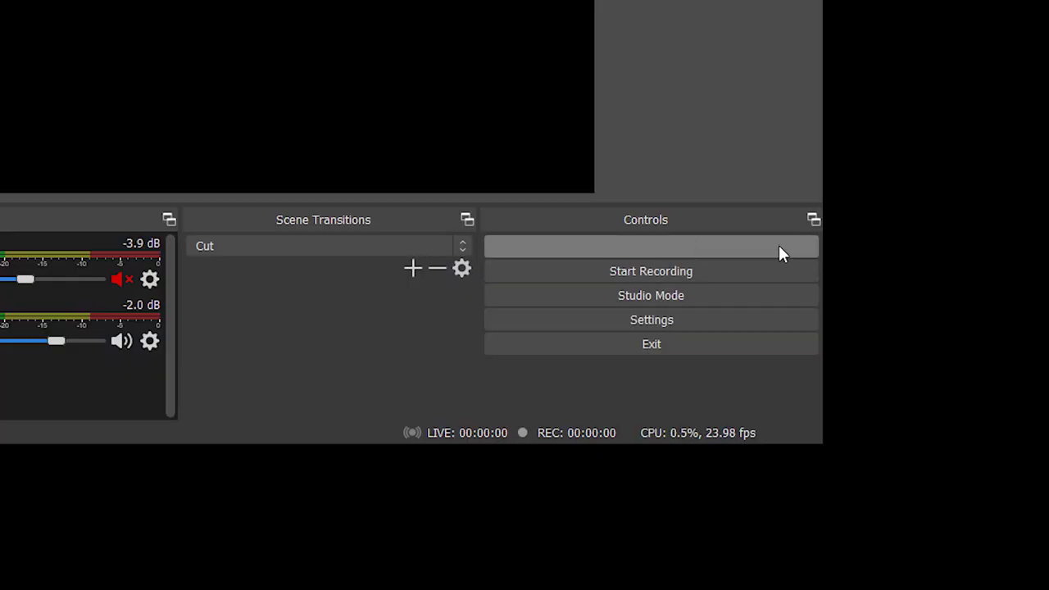